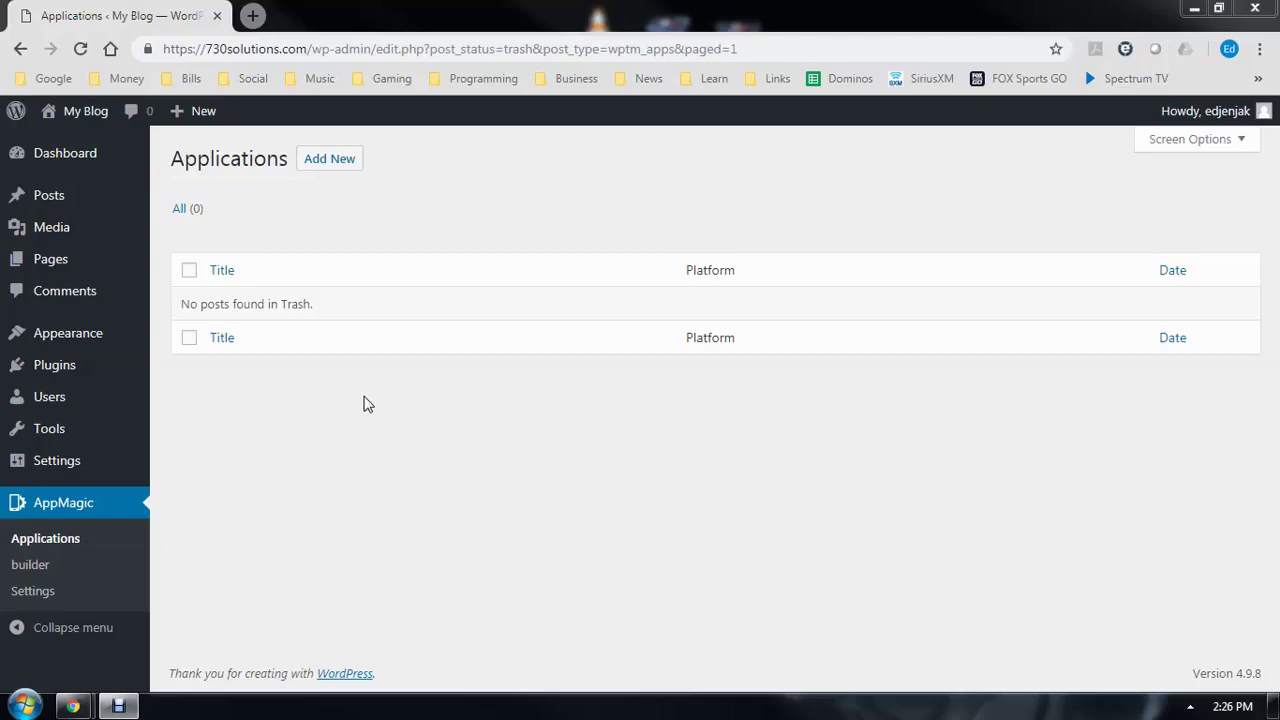
# - Add a new AppMagic application titled 'My App'
pyautogui.click(333, 162)
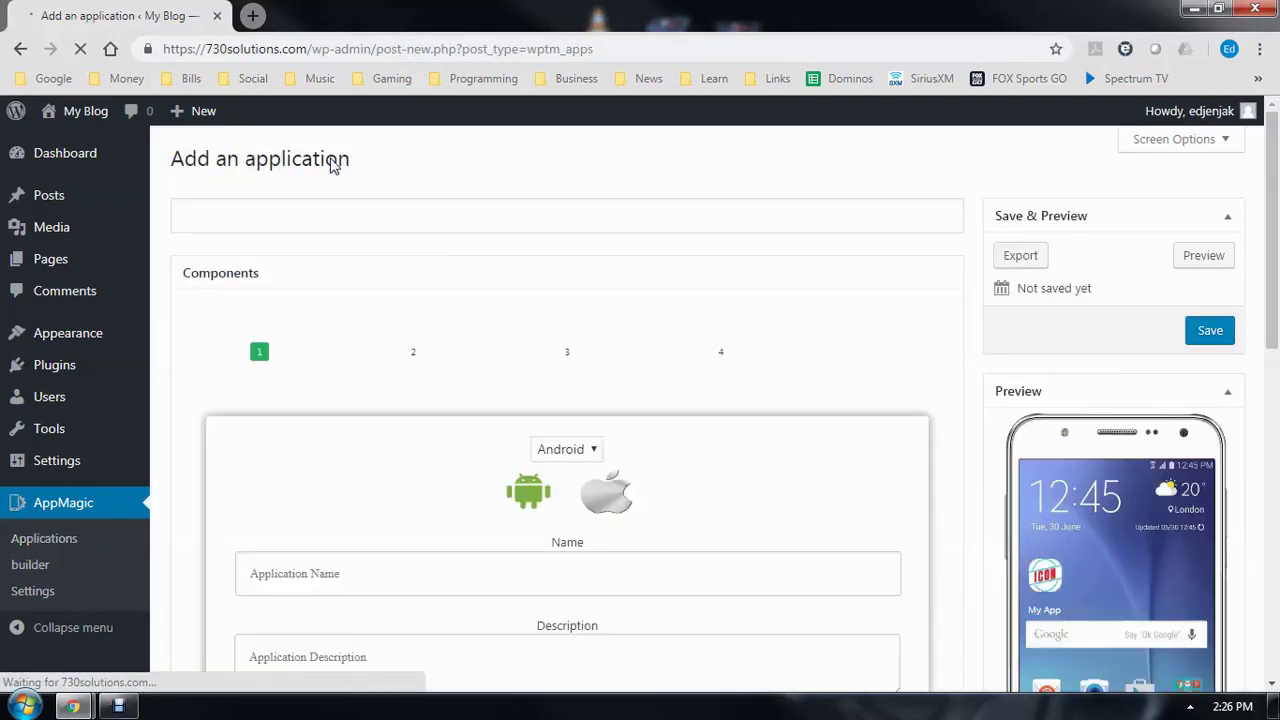
pyautogui.click(233, 213)
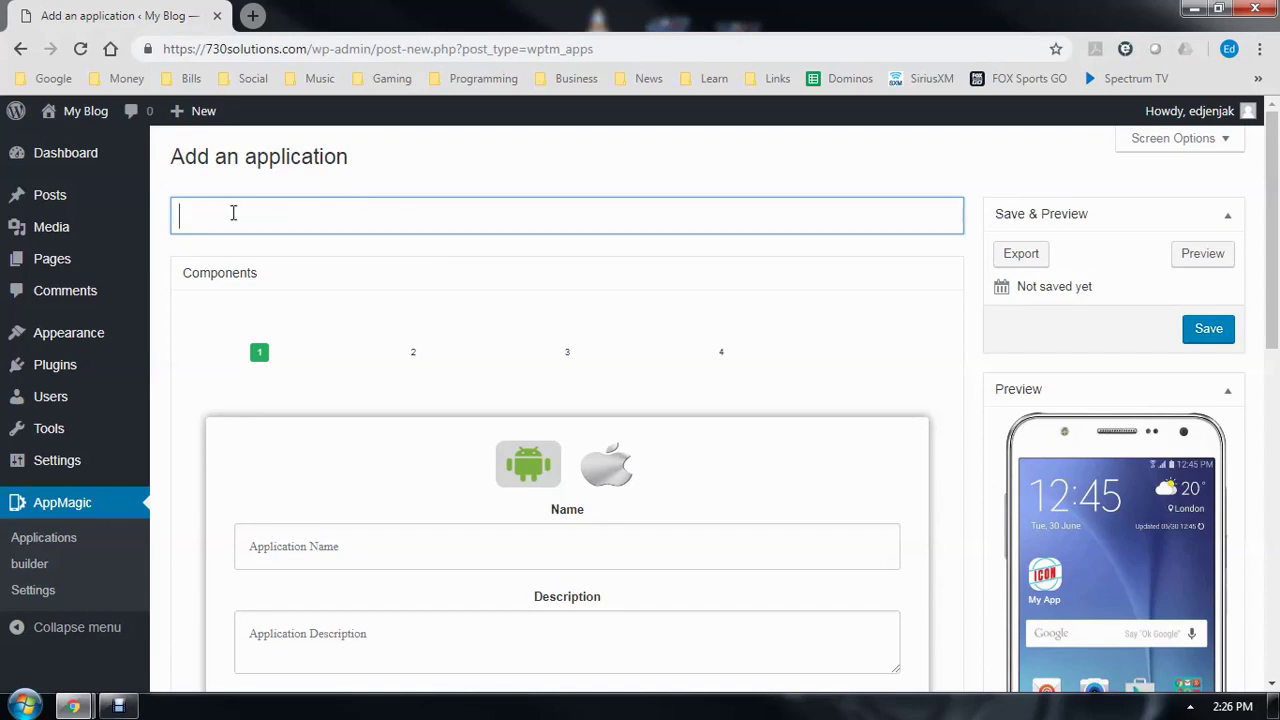
pyautogui.write('My A')
pyautogui.write('pp')
pyautogui.scroll(-2, 355, 350)
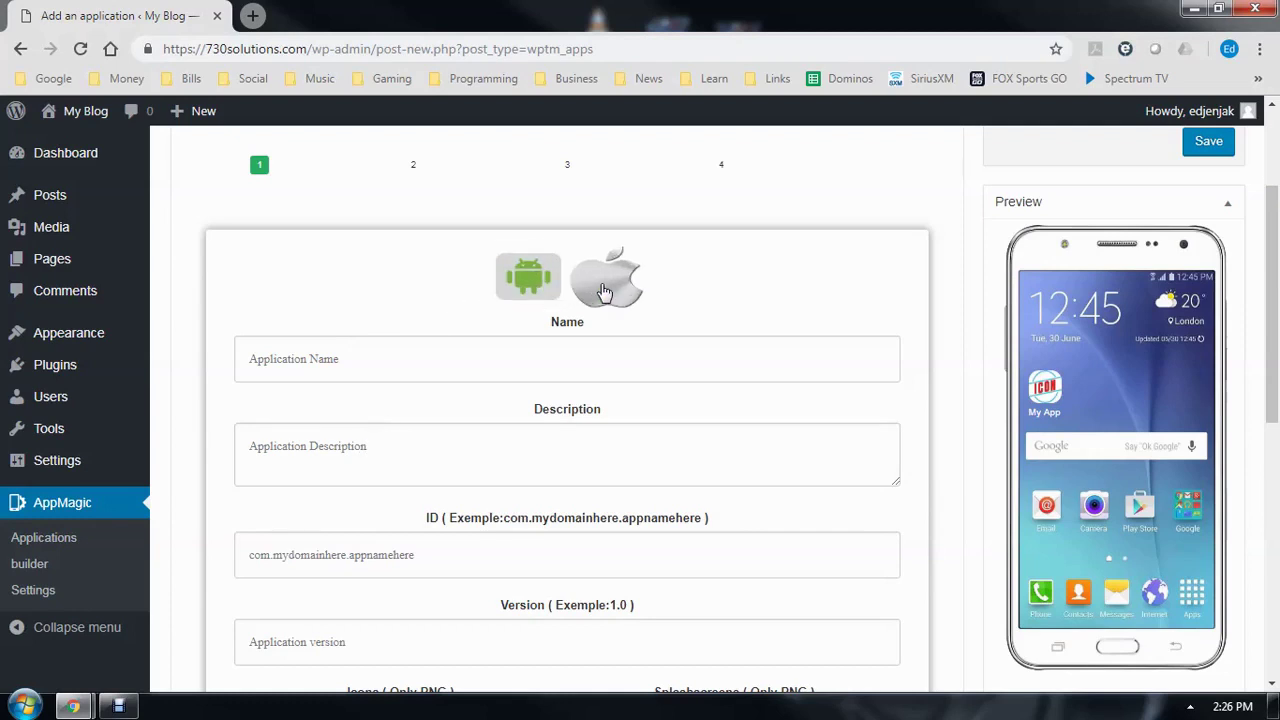
# - Enter app name 'My Cool App', a description, and application ID com.my.company
pyautogui.click(293, 359)
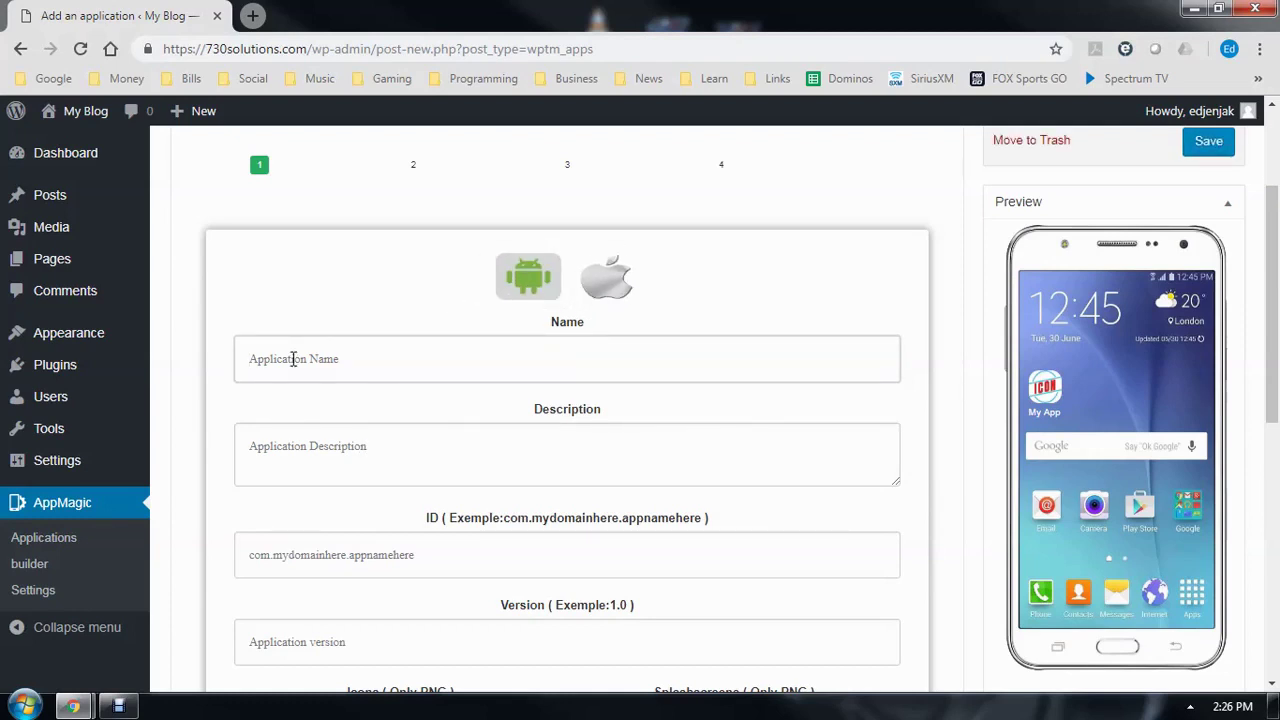
pyautogui.write('My Cool')
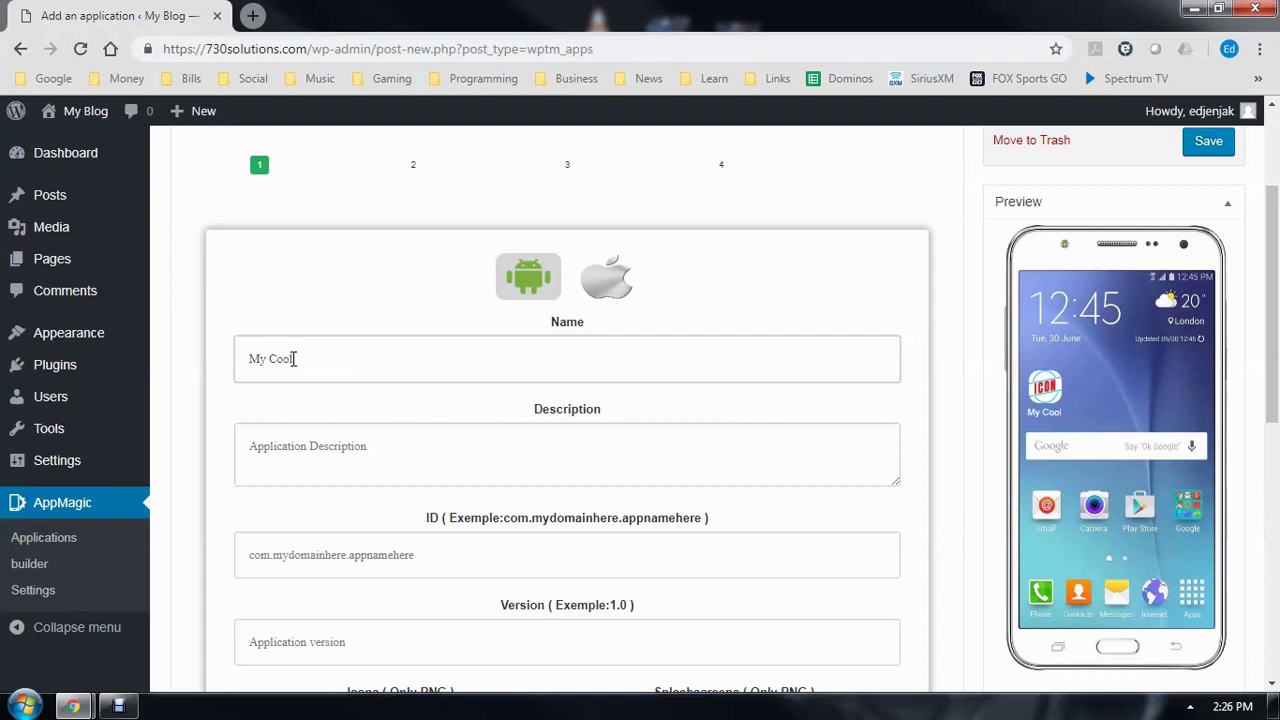
pyautogui.write(' App')
pyautogui.click(296, 446)
pyautogui.write('Description')
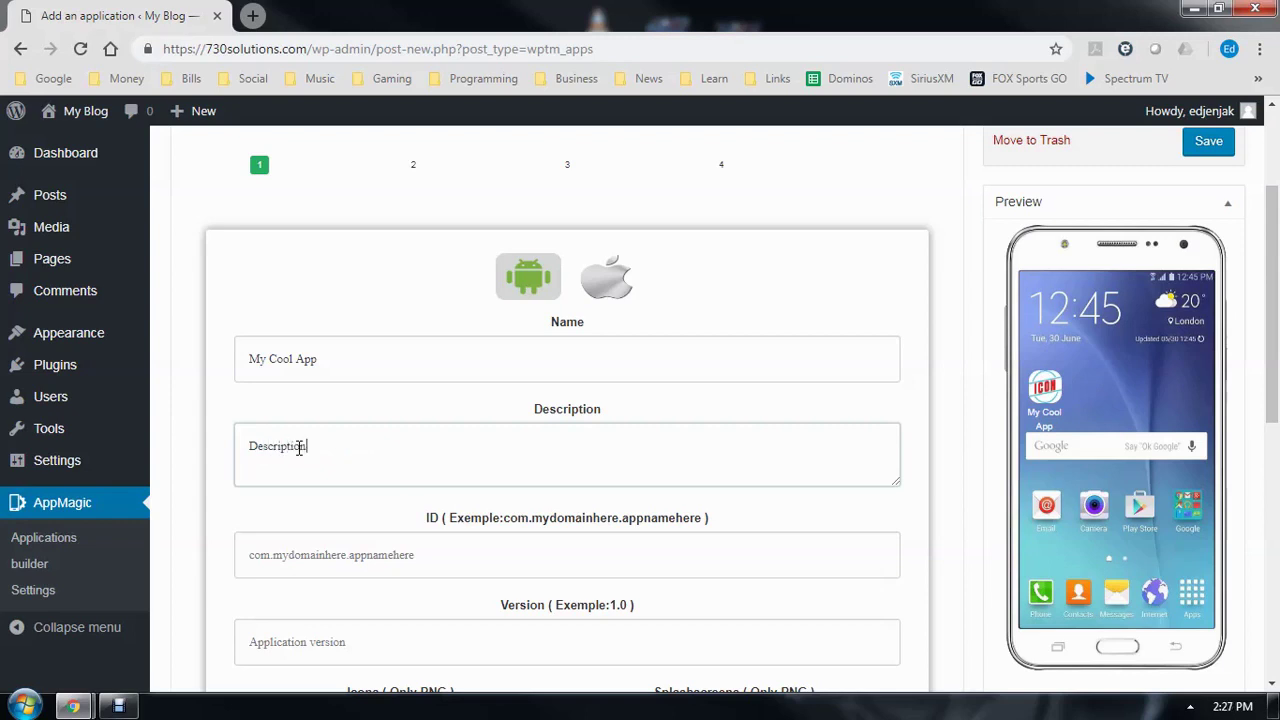
pyautogui.scroll(-1, 360, 458)
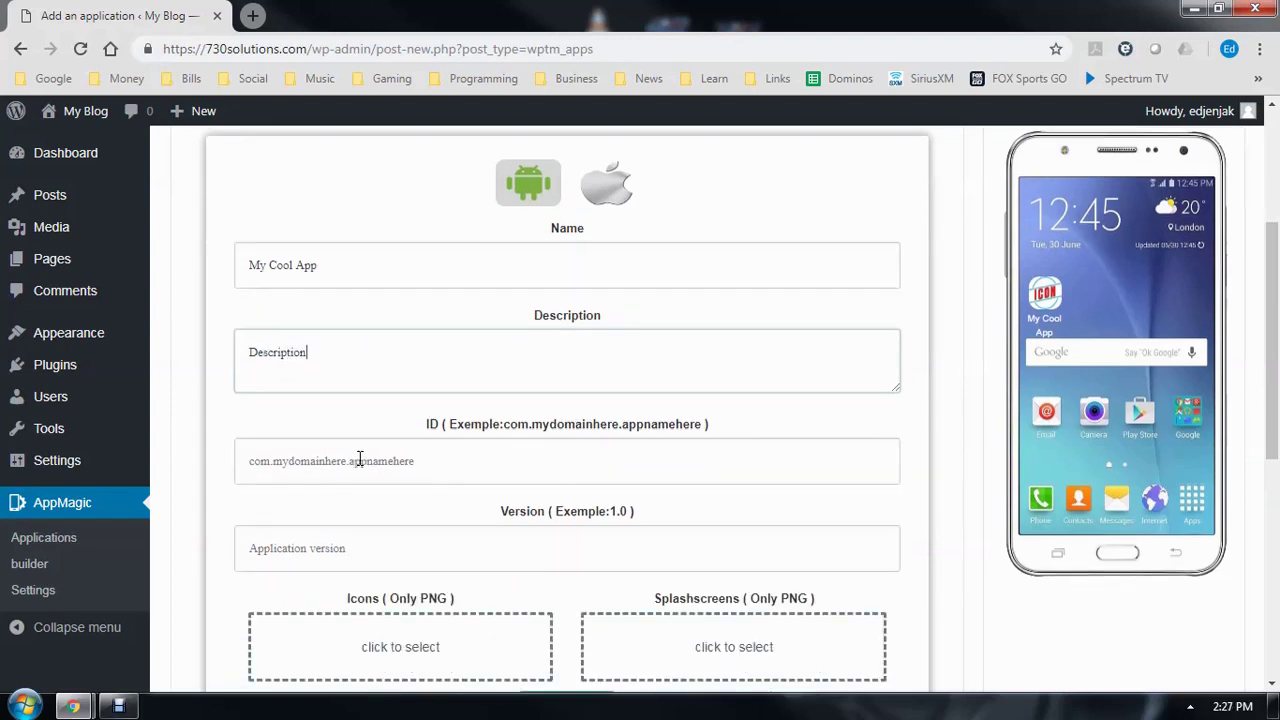
pyautogui.click(298, 461)
pyautogui.write('com.my.company')
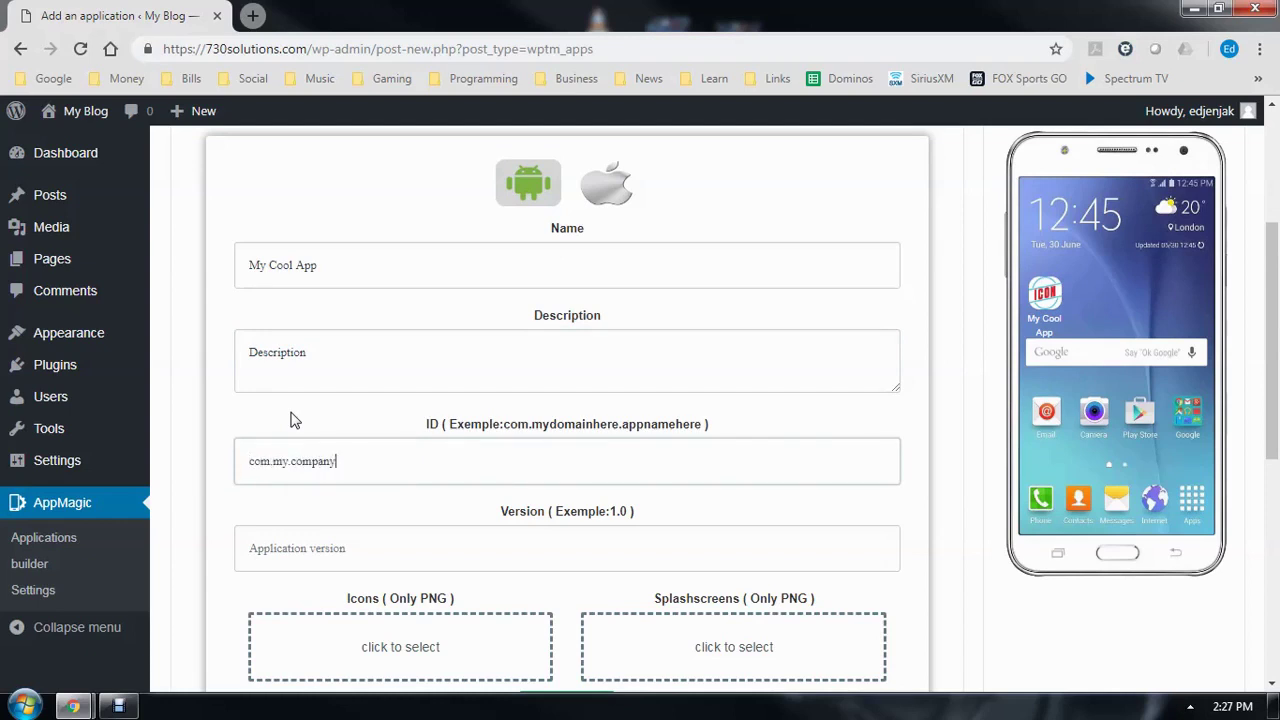
pyautogui.scroll(-1, 295, 420)
# - Set version 1.0, bulb.png as the icon and android.png as the splashscreen
pyautogui.click(281, 454)
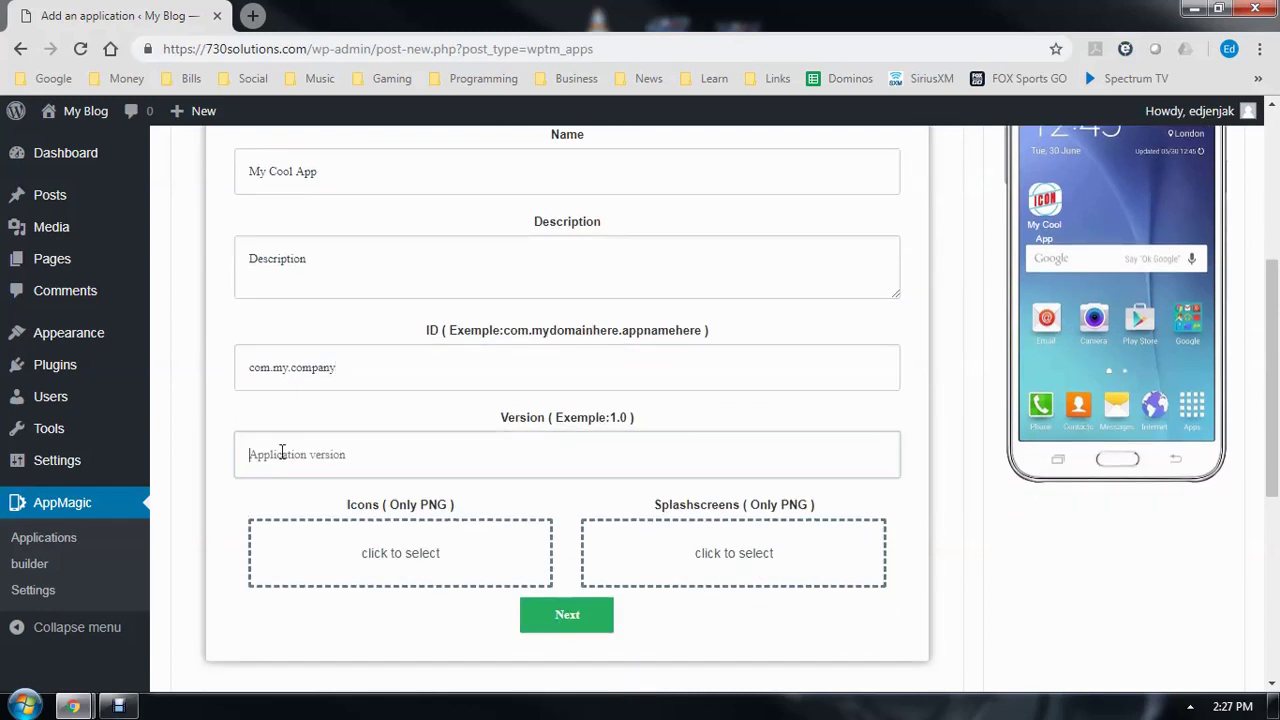
pyautogui.write('1')
pyautogui.click(446, 555)
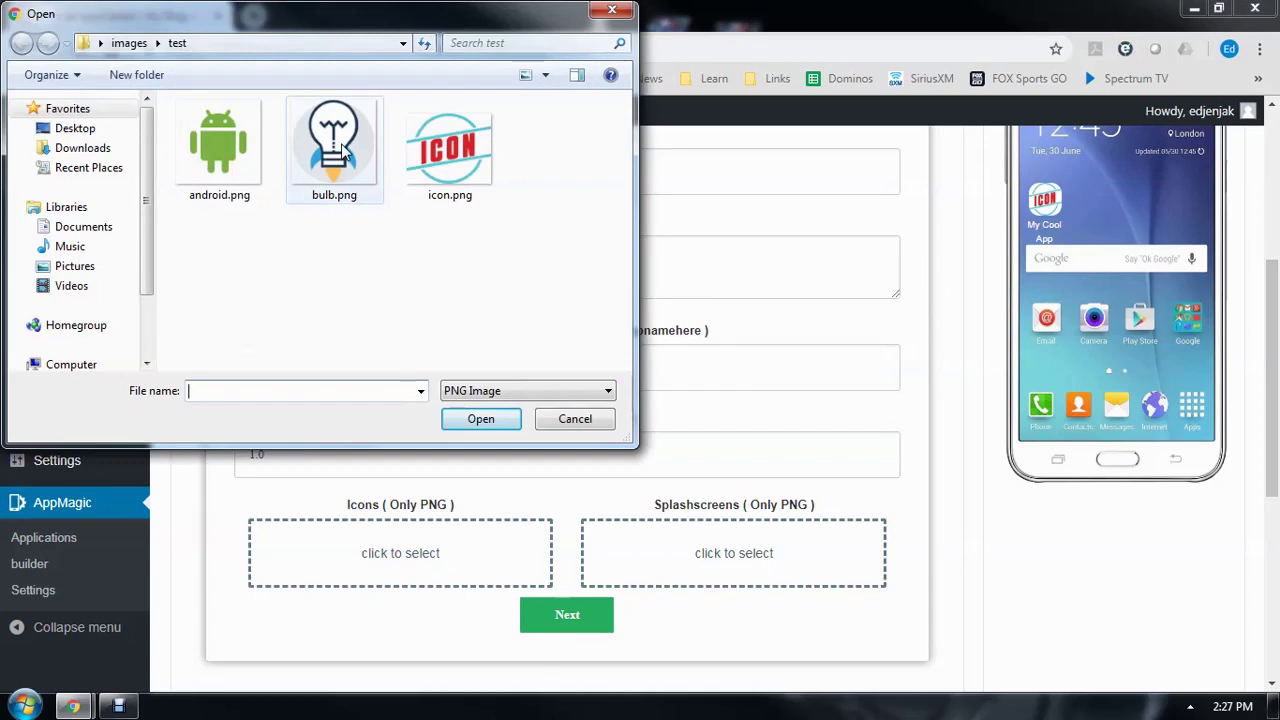
pyautogui.doubleClick(352, 180)
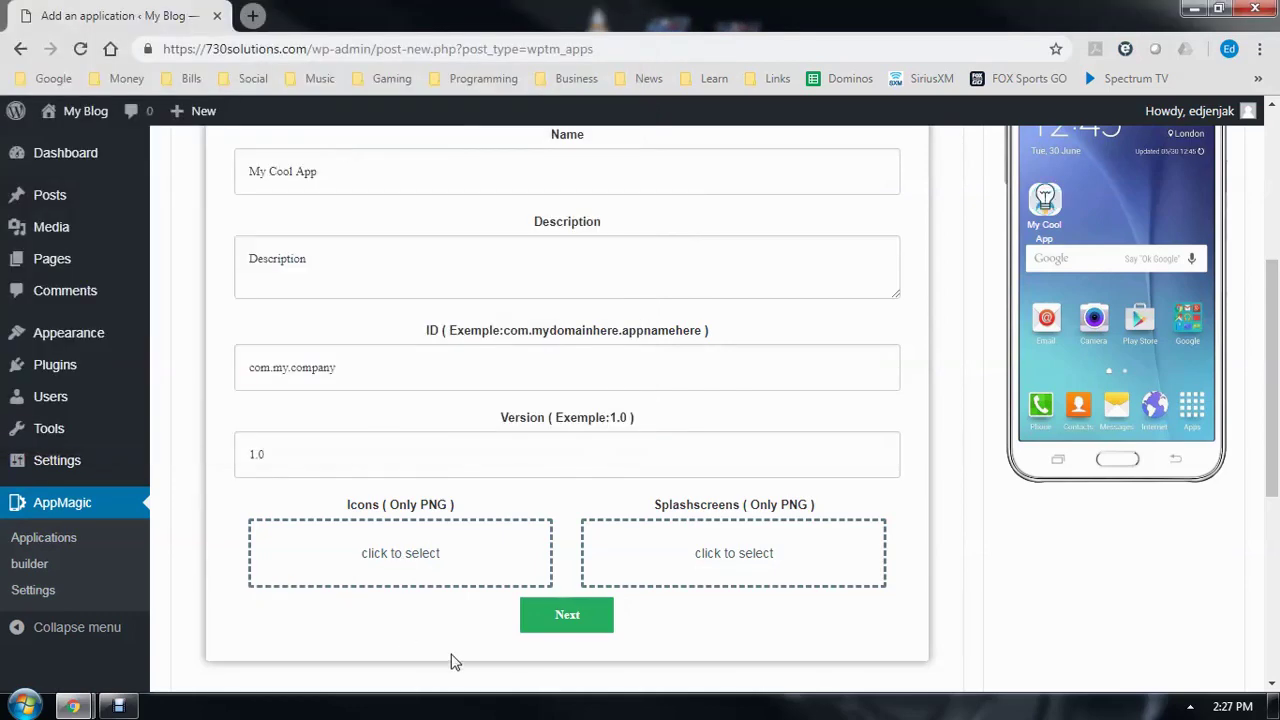
pyautogui.click(736, 556)
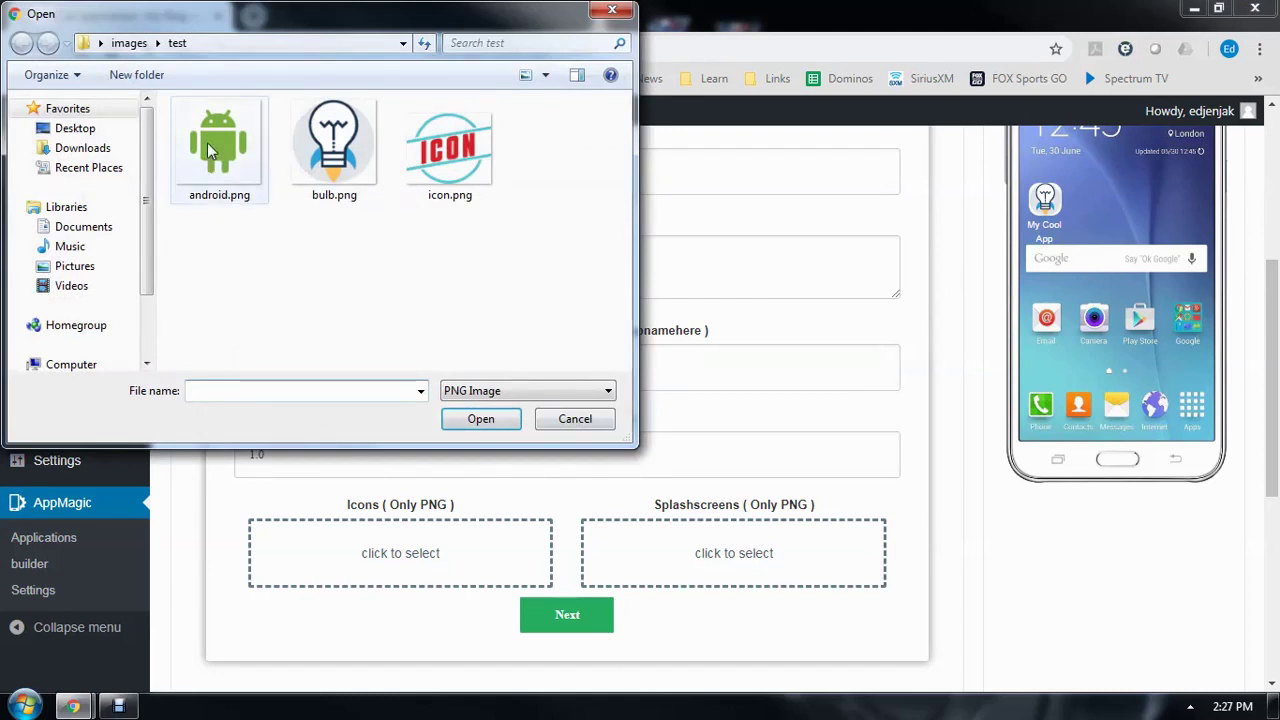
pyautogui.doubleClick(207, 142)
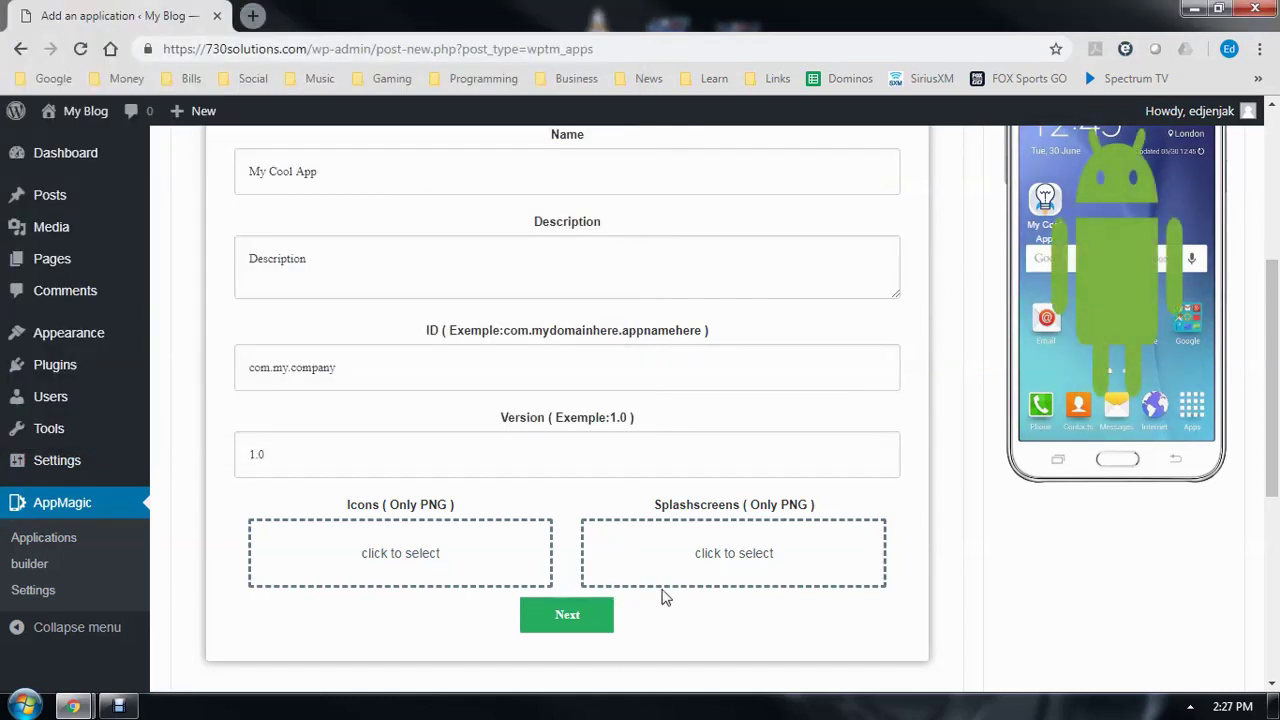
# - On the author step, fill in the author's name, website and email
pyautogui.click(563, 618)
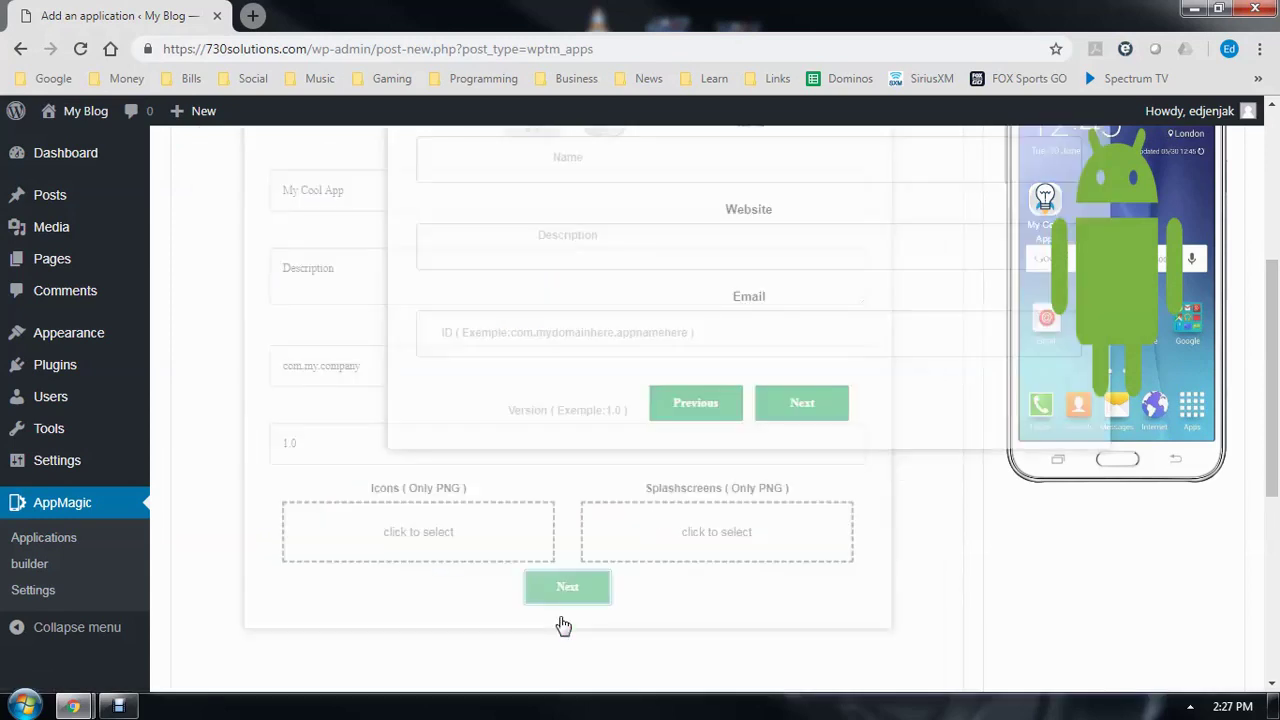
pyautogui.click(380, 344)
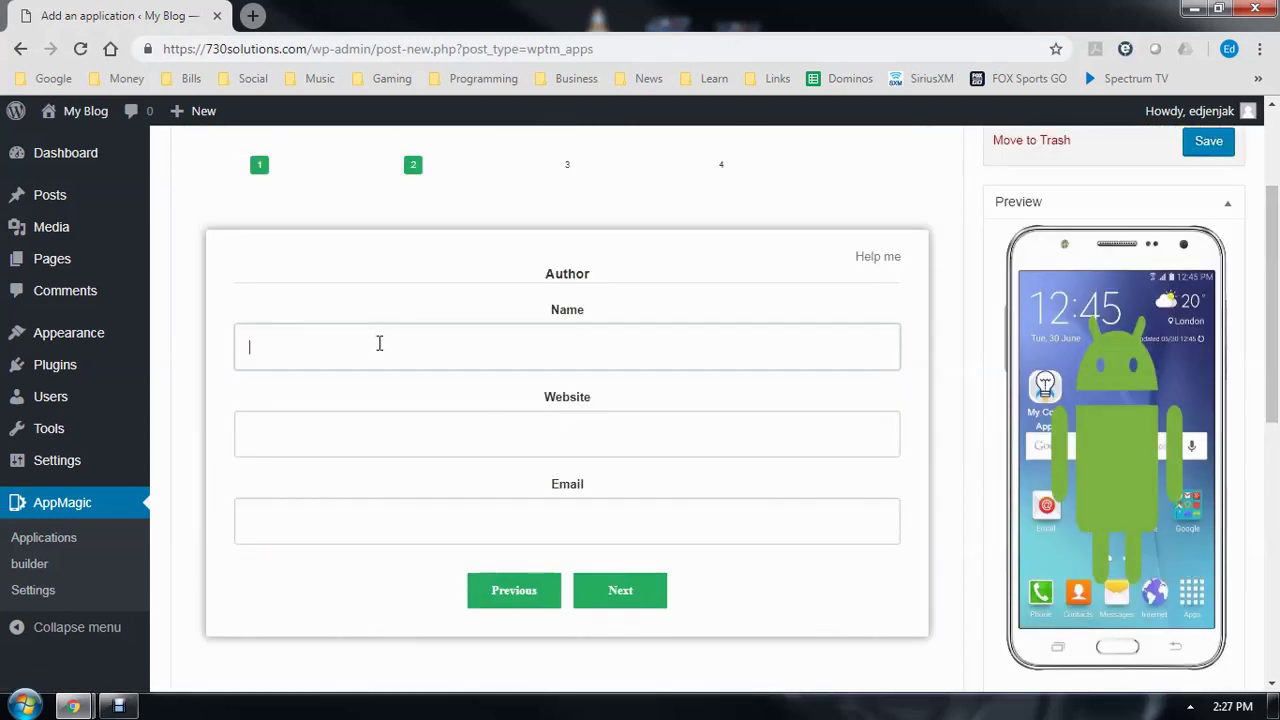
pyautogui.press('Tab')
pyautogui.write('e')
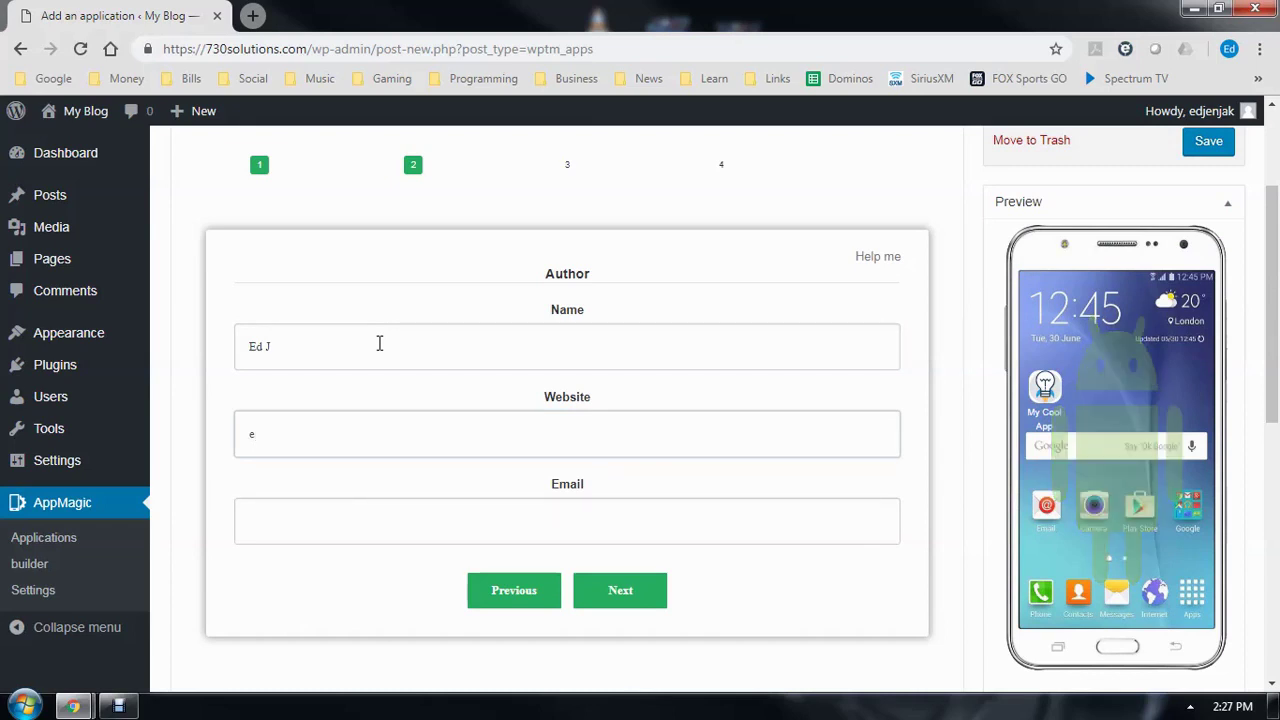
pyautogui.write('xample')
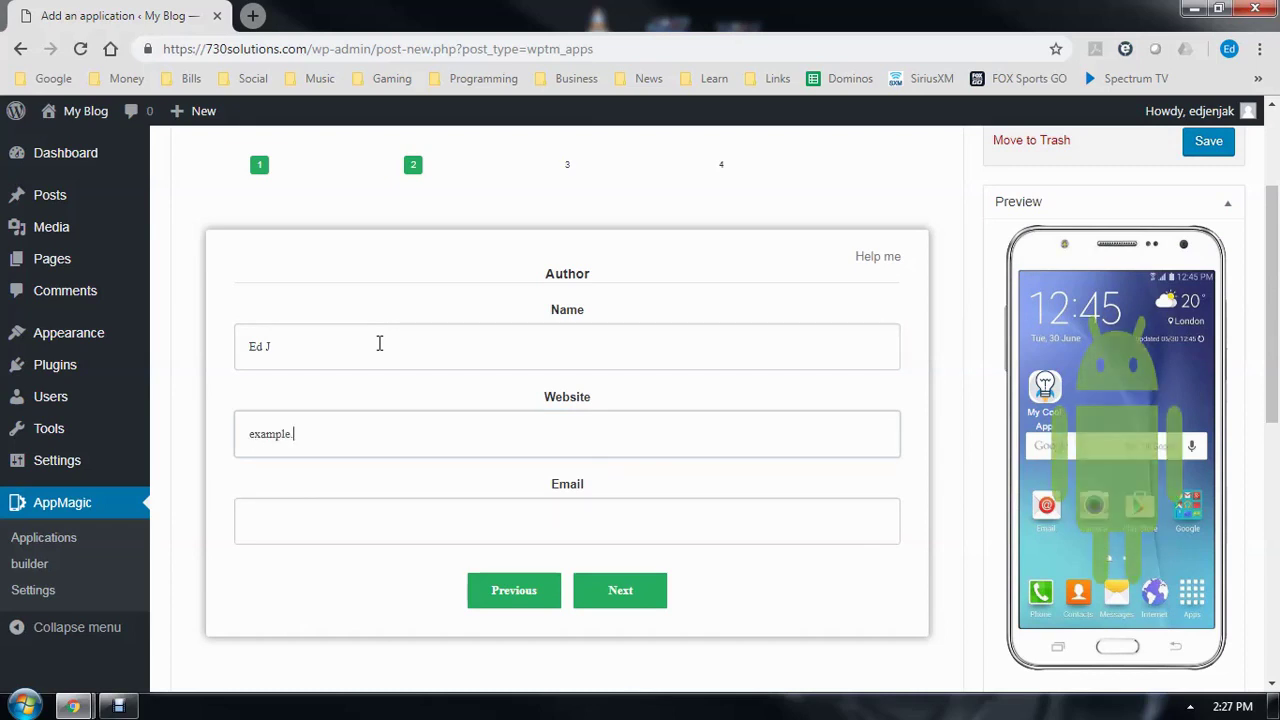
pyautogui.write('.com')
pyautogui.click(299, 513)
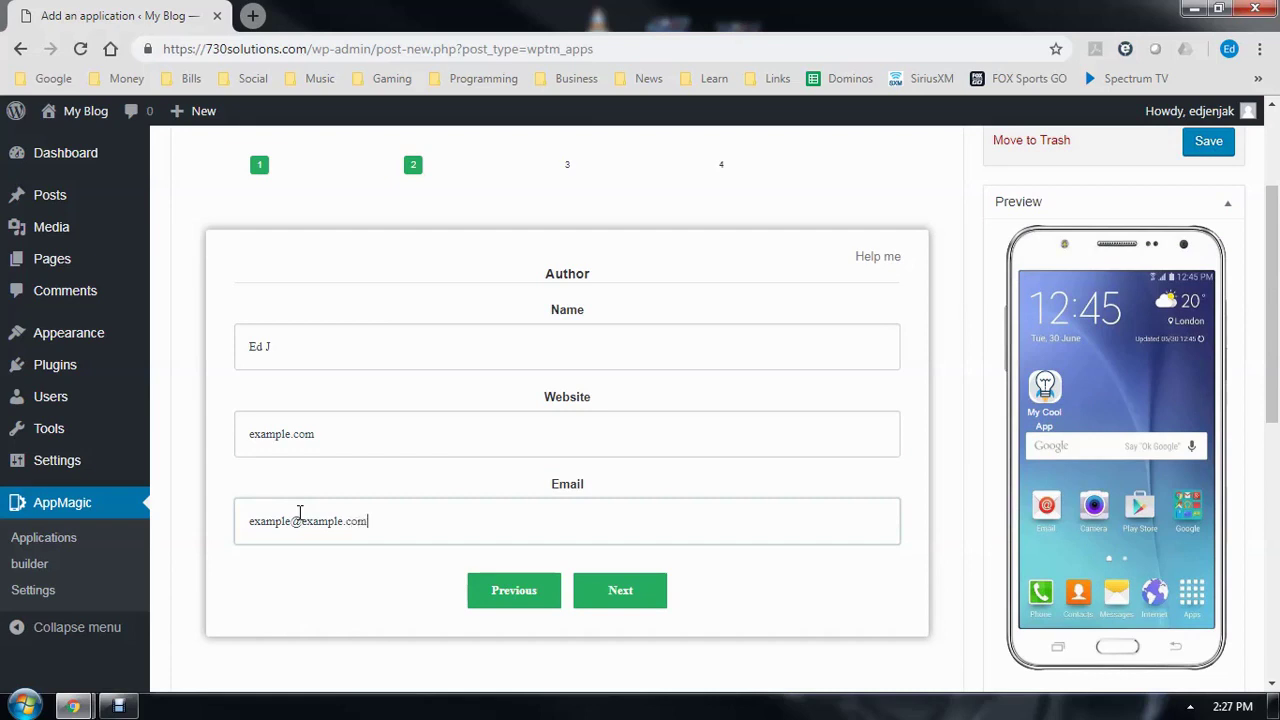
pyautogui.click(620, 593)
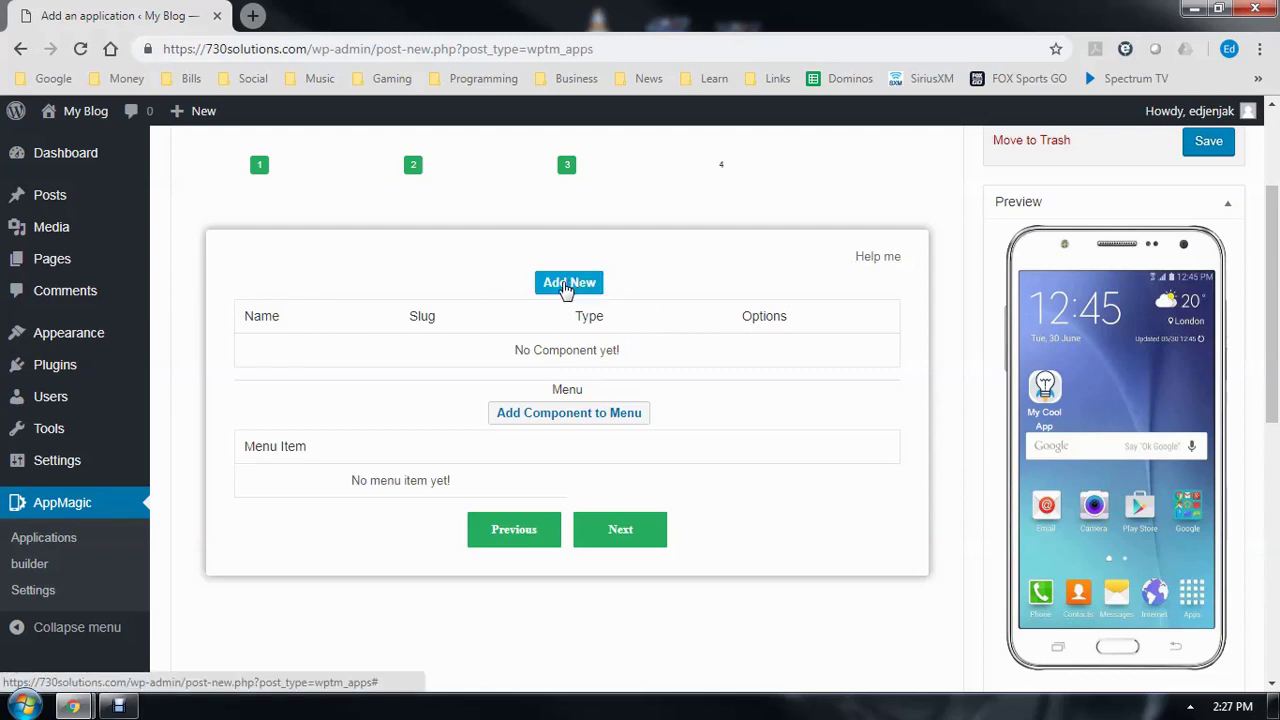
# - Save a Posts list component labelled 'My Posts' that shows Latest posts
pyautogui.click(566, 285)
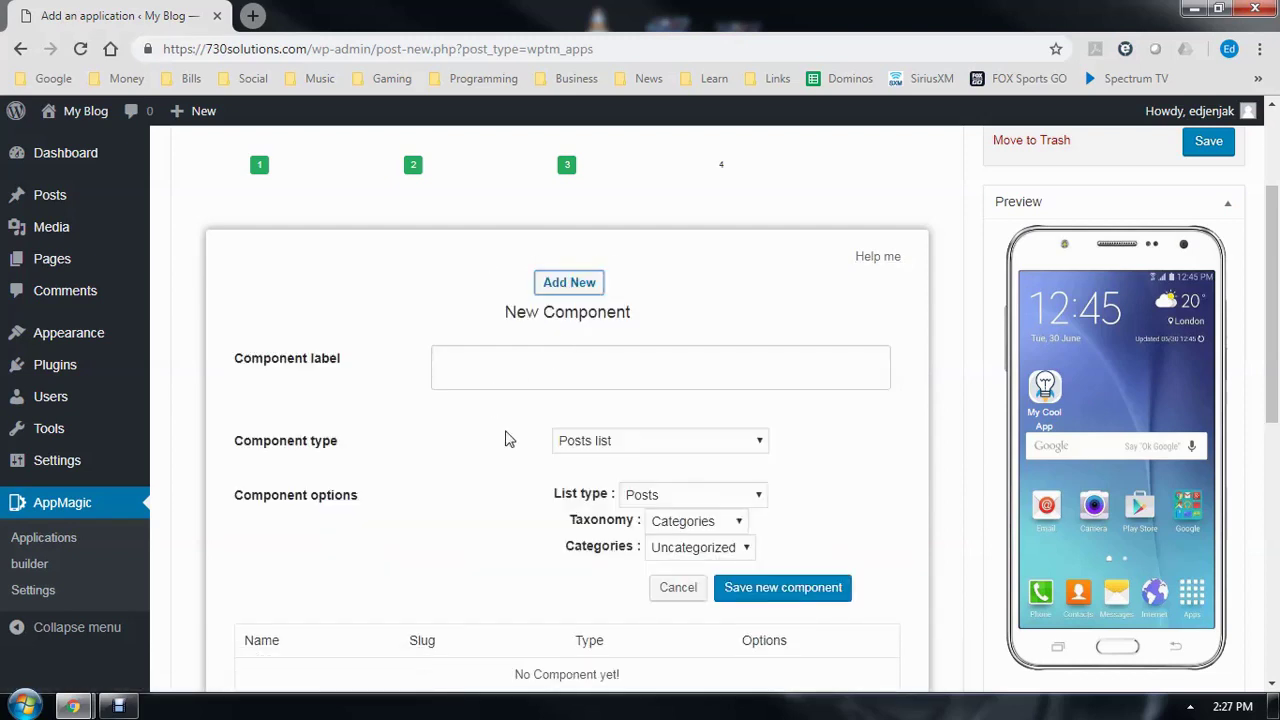
pyautogui.scroll(-1, 497, 451)
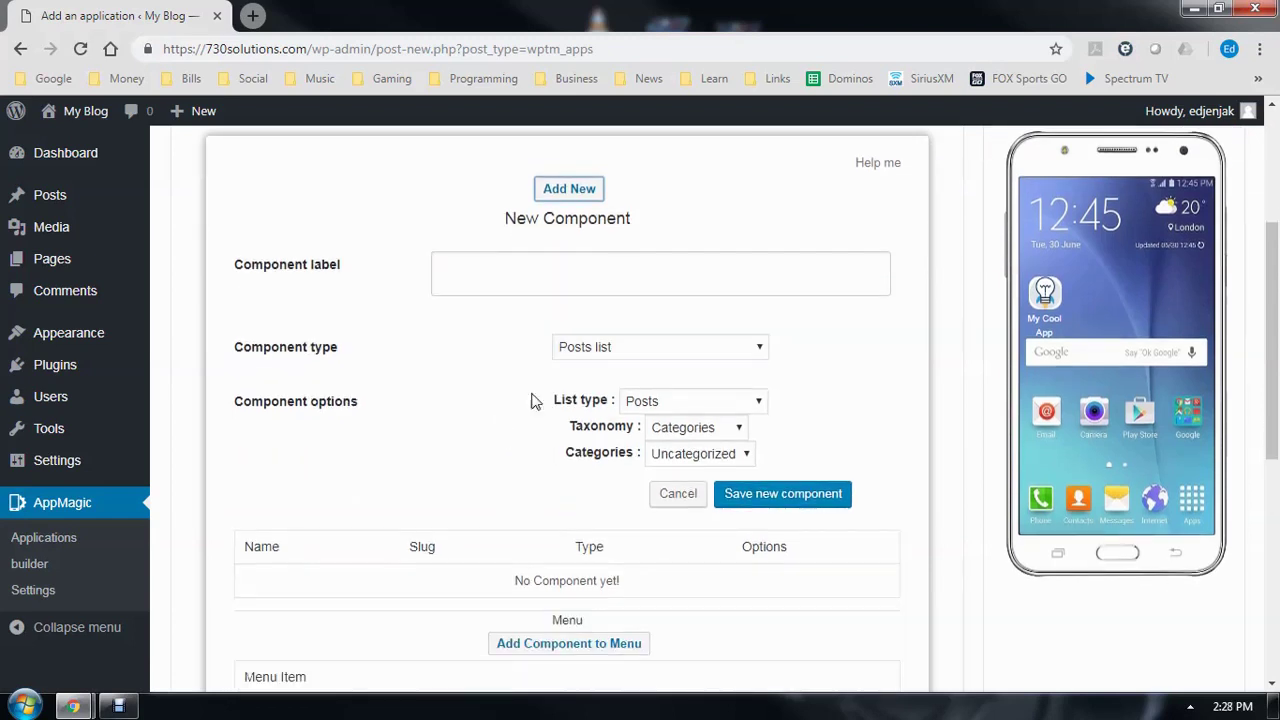
pyautogui.click(618, 346)
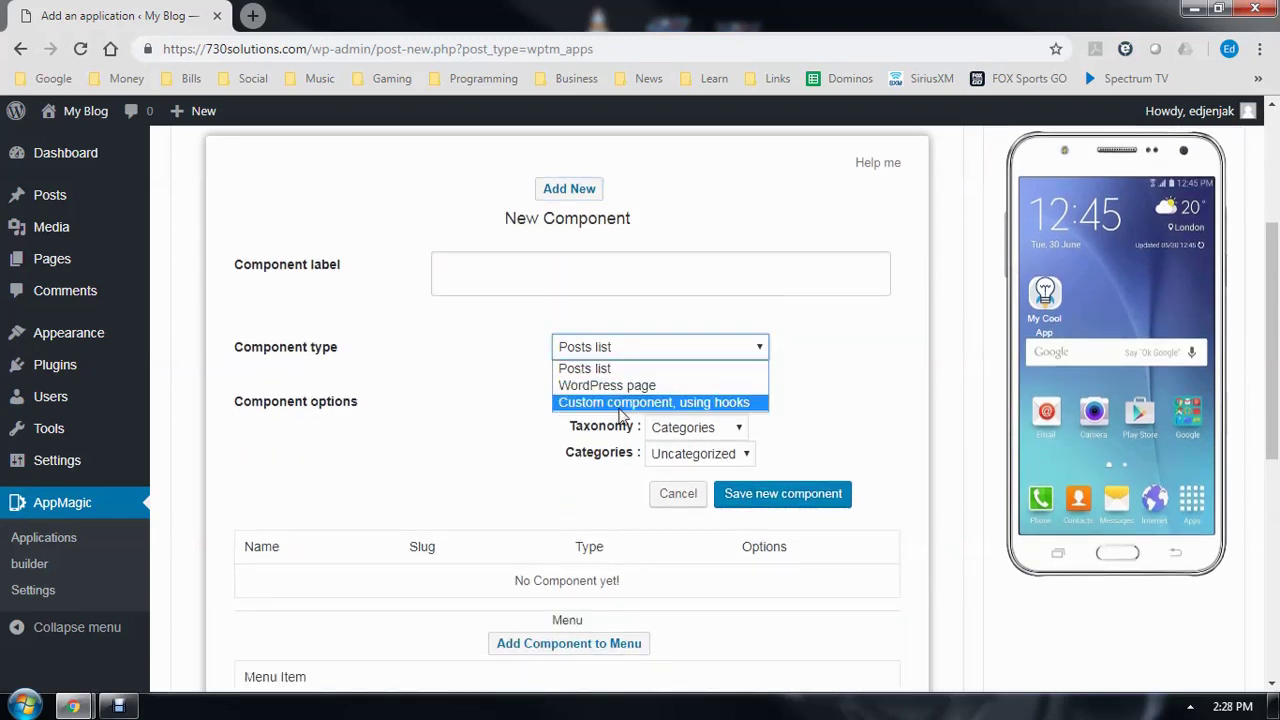
pyautogui.click(516, 348)
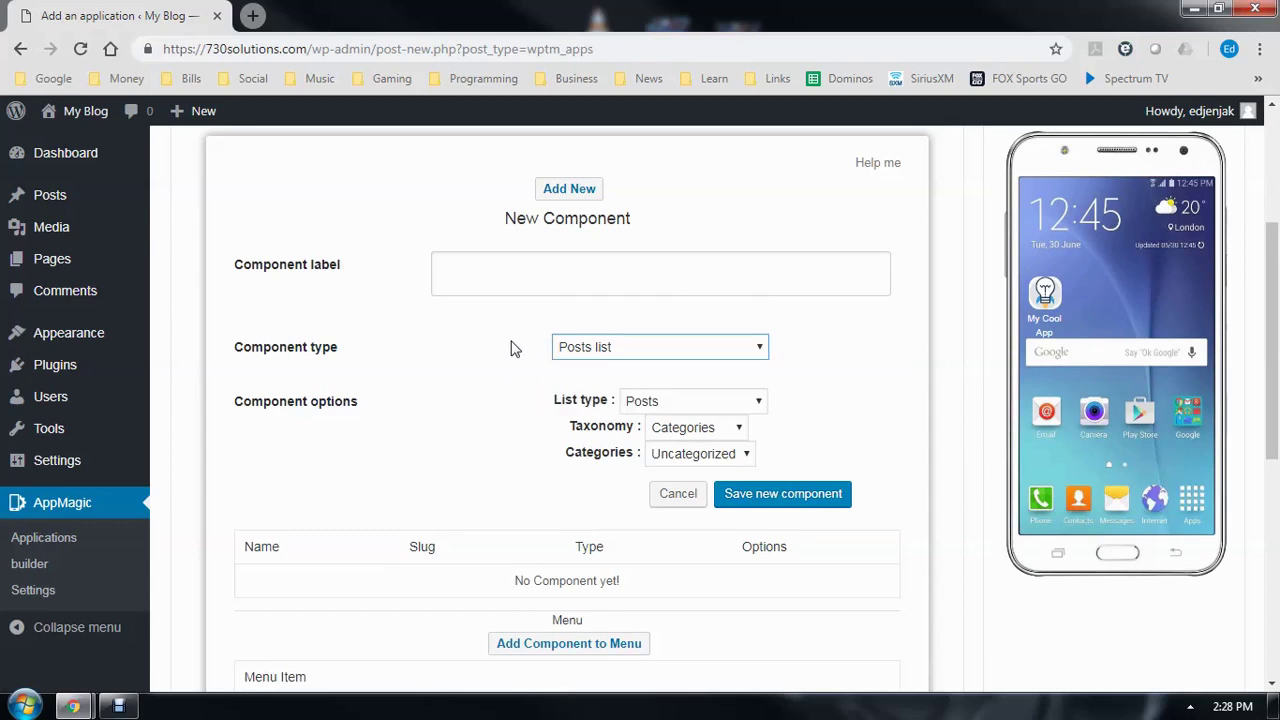
pyautogui.click(460, 272)
pyautogui.write('My Posts')
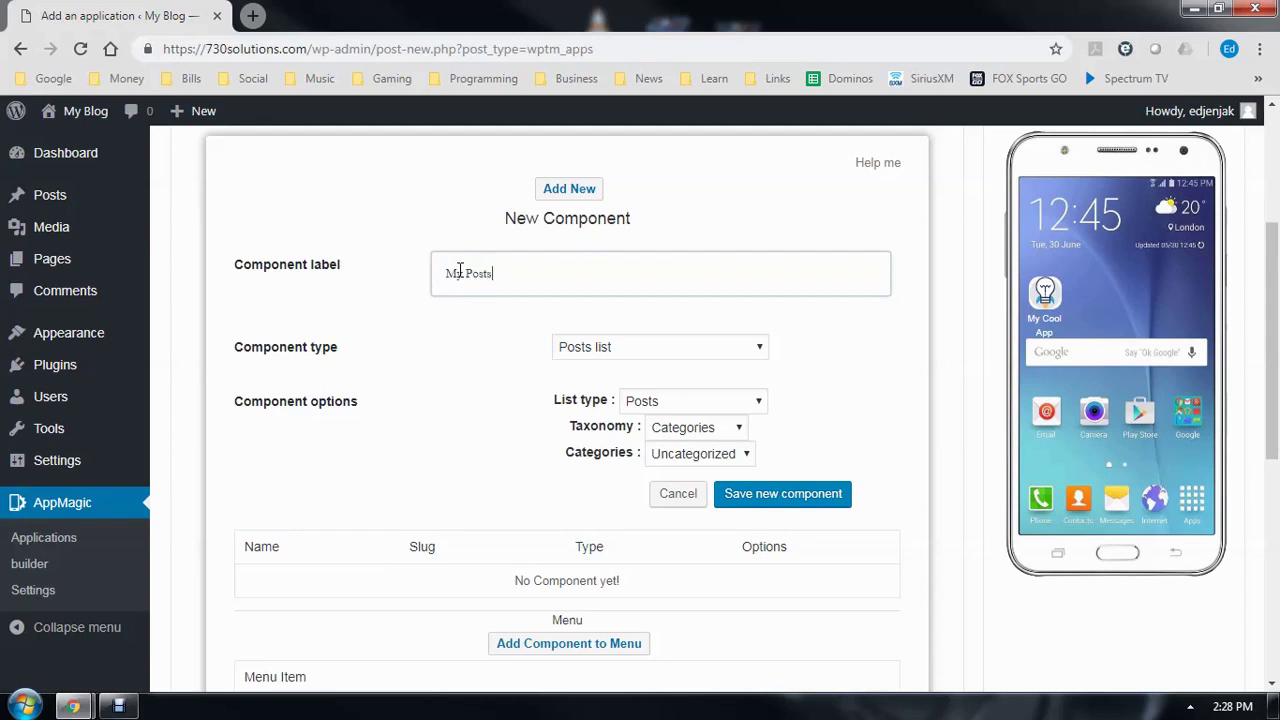
pyautogui.click(645, 405)
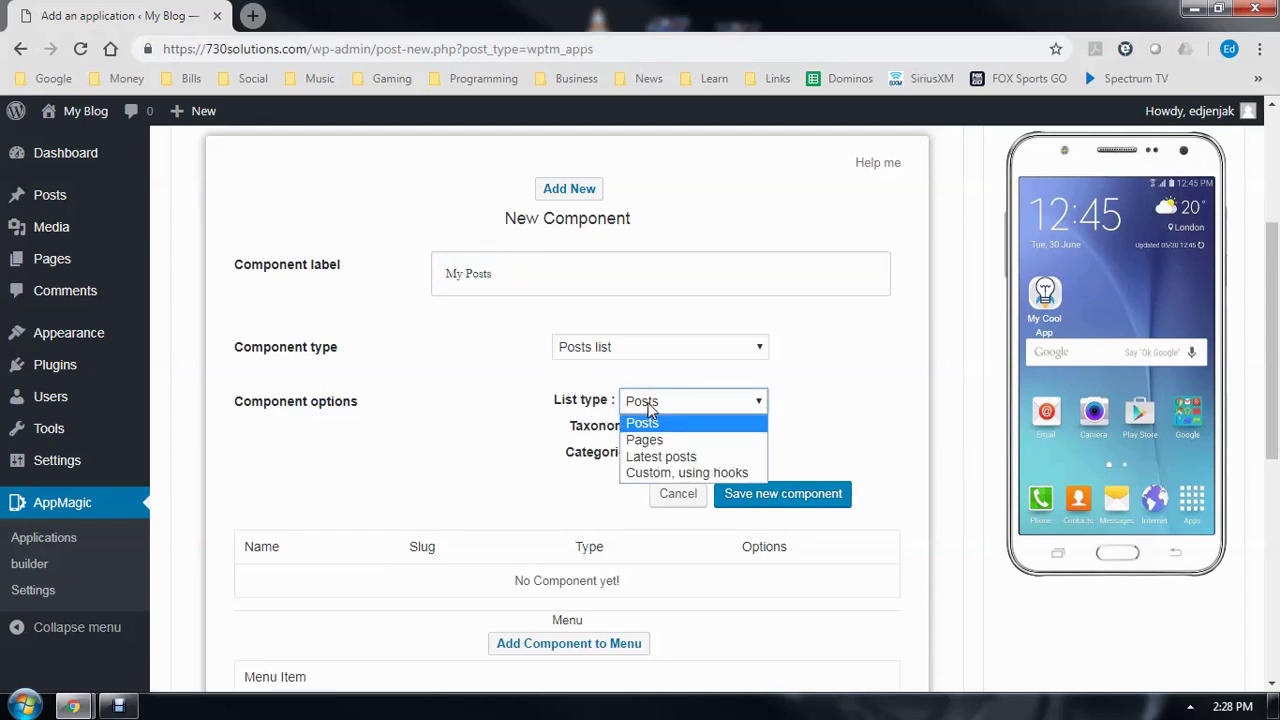
pyautogui.click(652, 458)
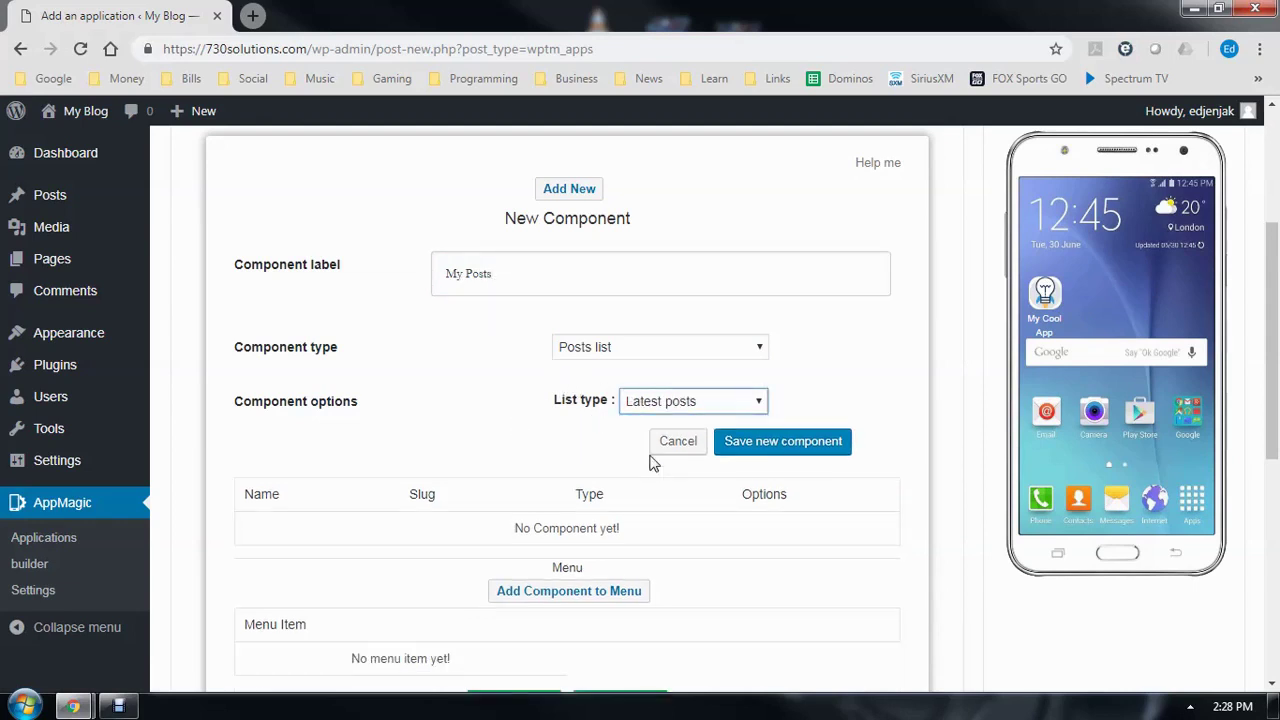
pyautogui.click(789, 447)
pyautogui.click(740, 200)
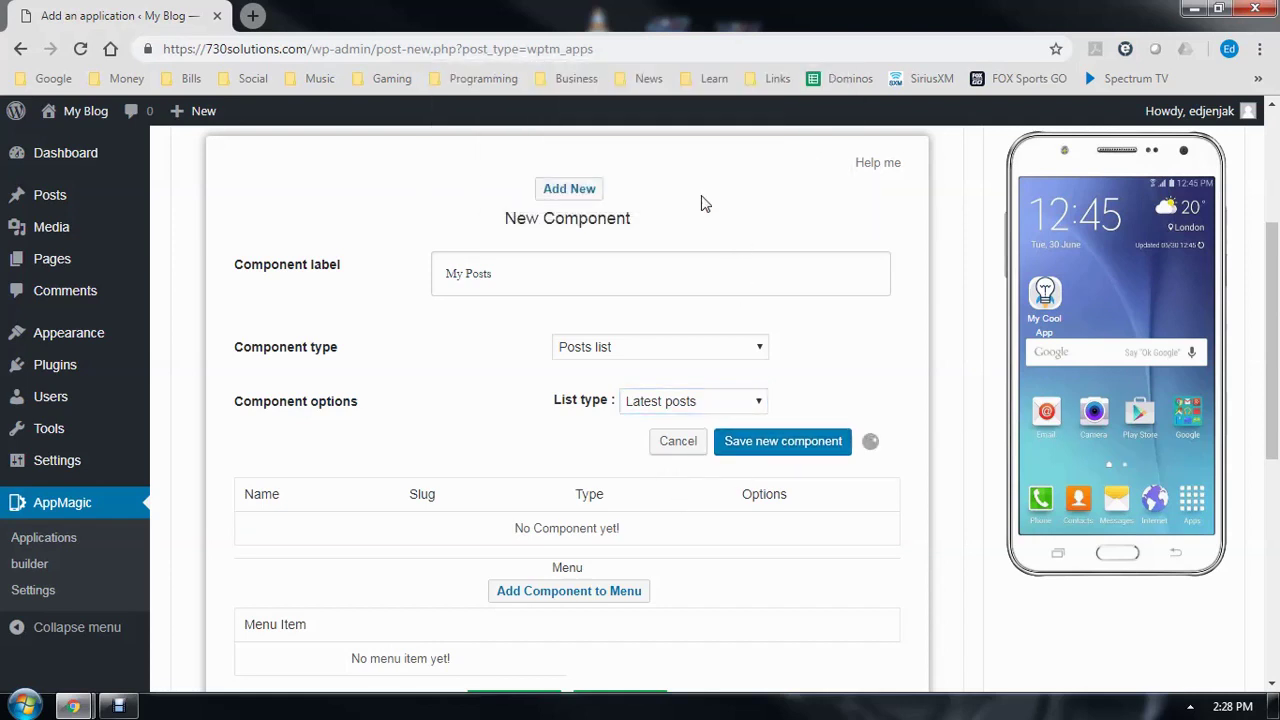
# - Save a WordPress page component 'My Page' showing the Sample Page
pyautogui.click(566, 191)
pyautogui.click(484, 275)
pyautogui.write('My Page')
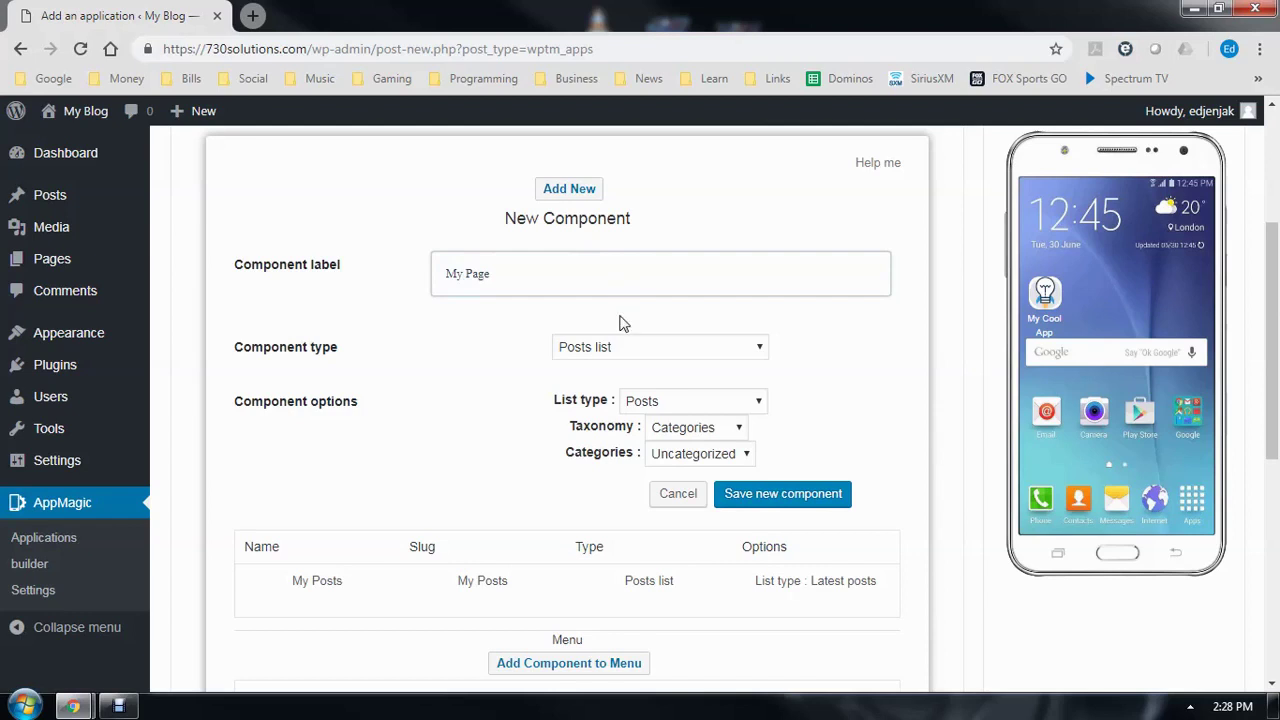
pyautogui.click(588, 352)
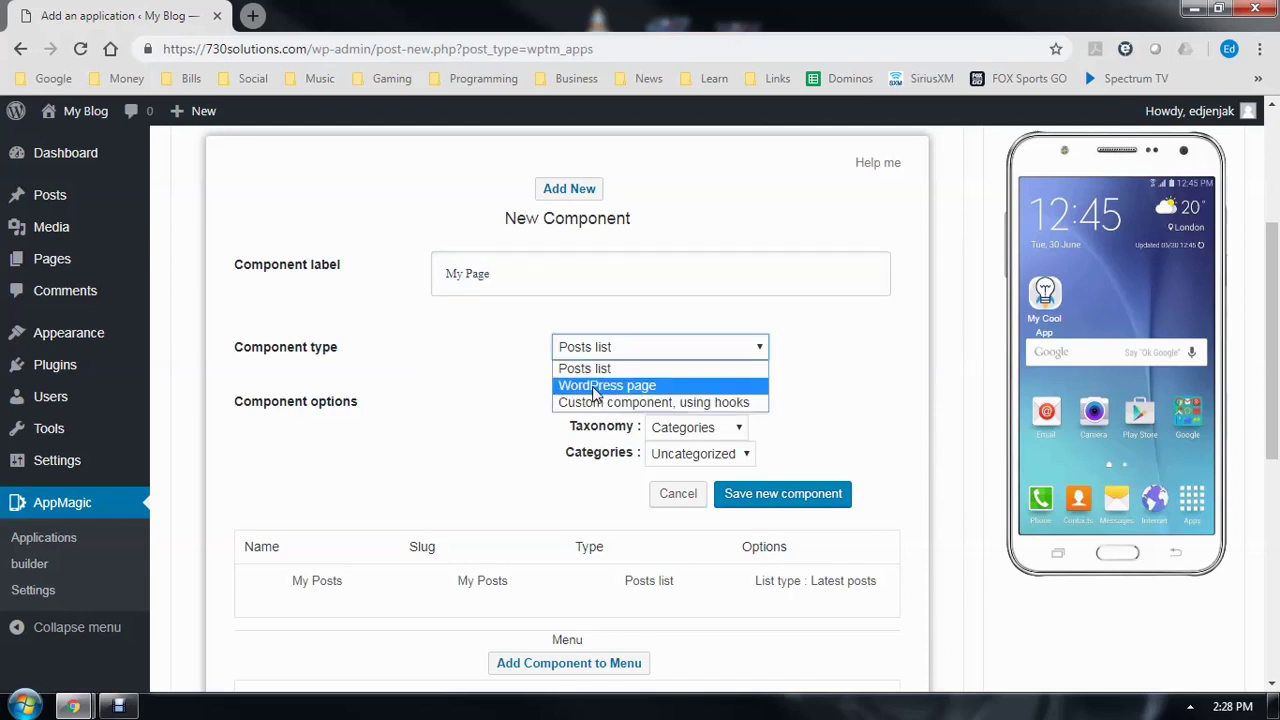
pyautogui.click(596, 388)
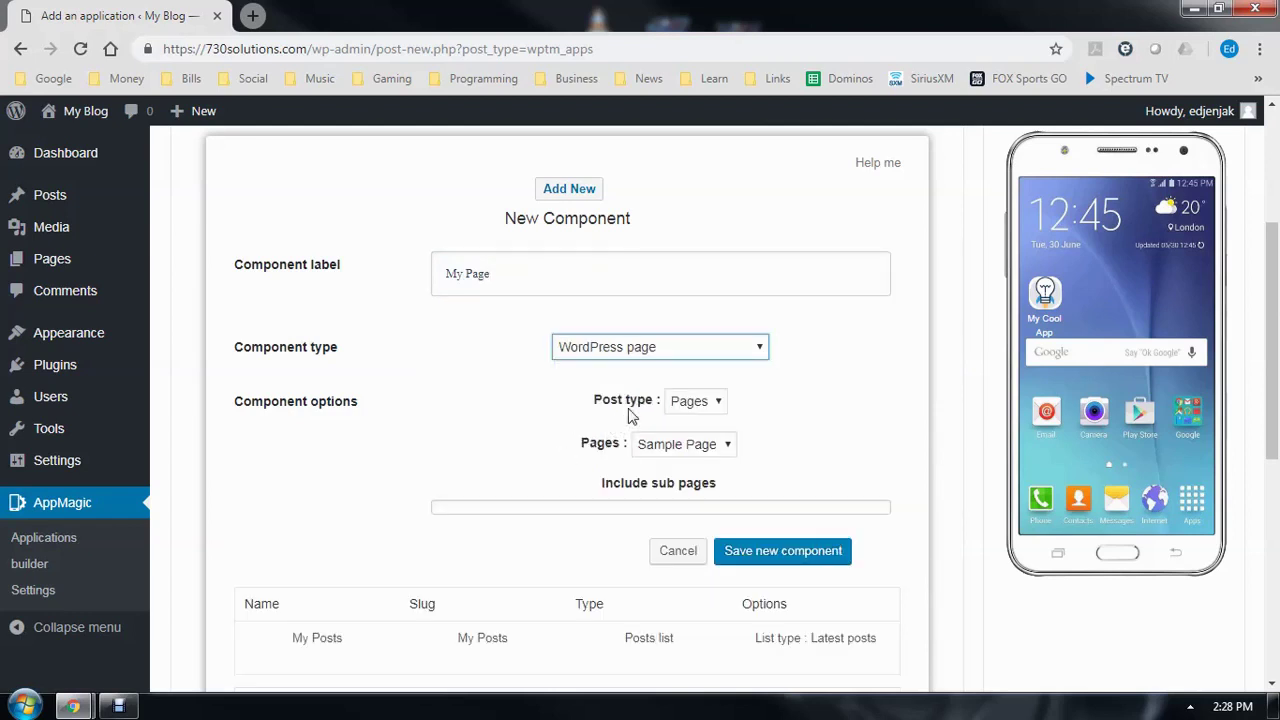
pyautogui.click(676, 451)
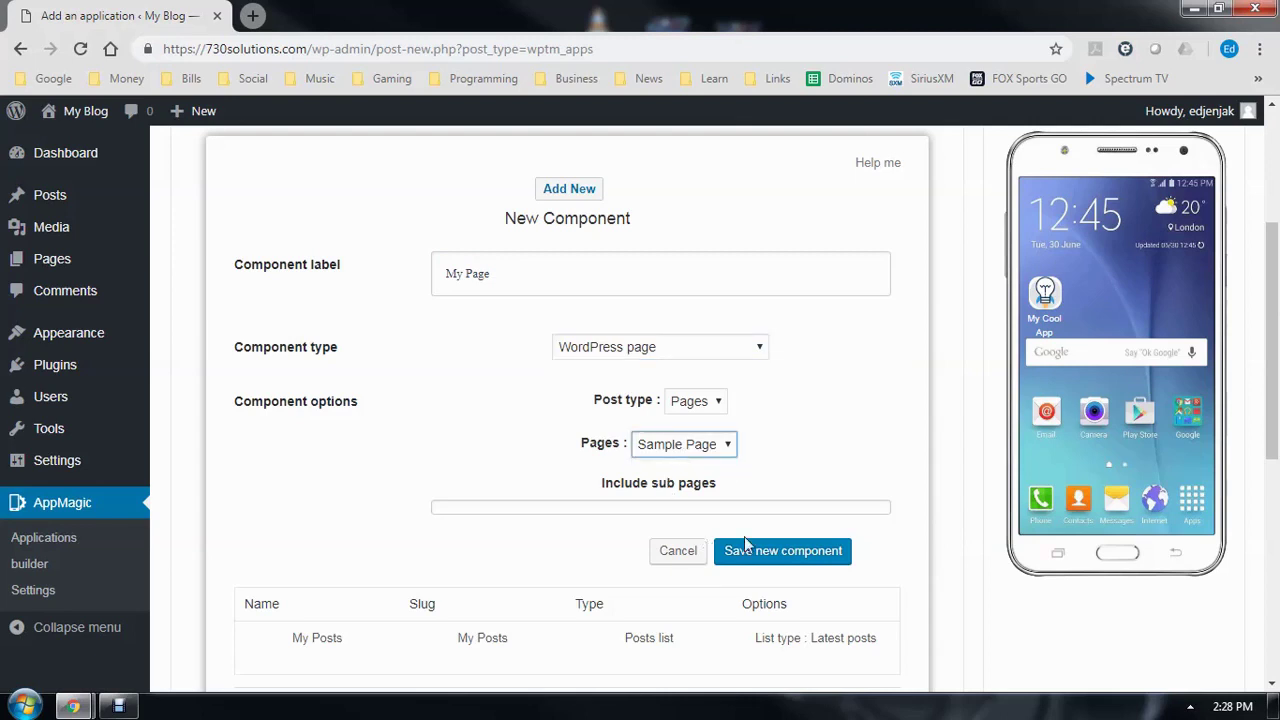
pyautogui.click(790, 552)
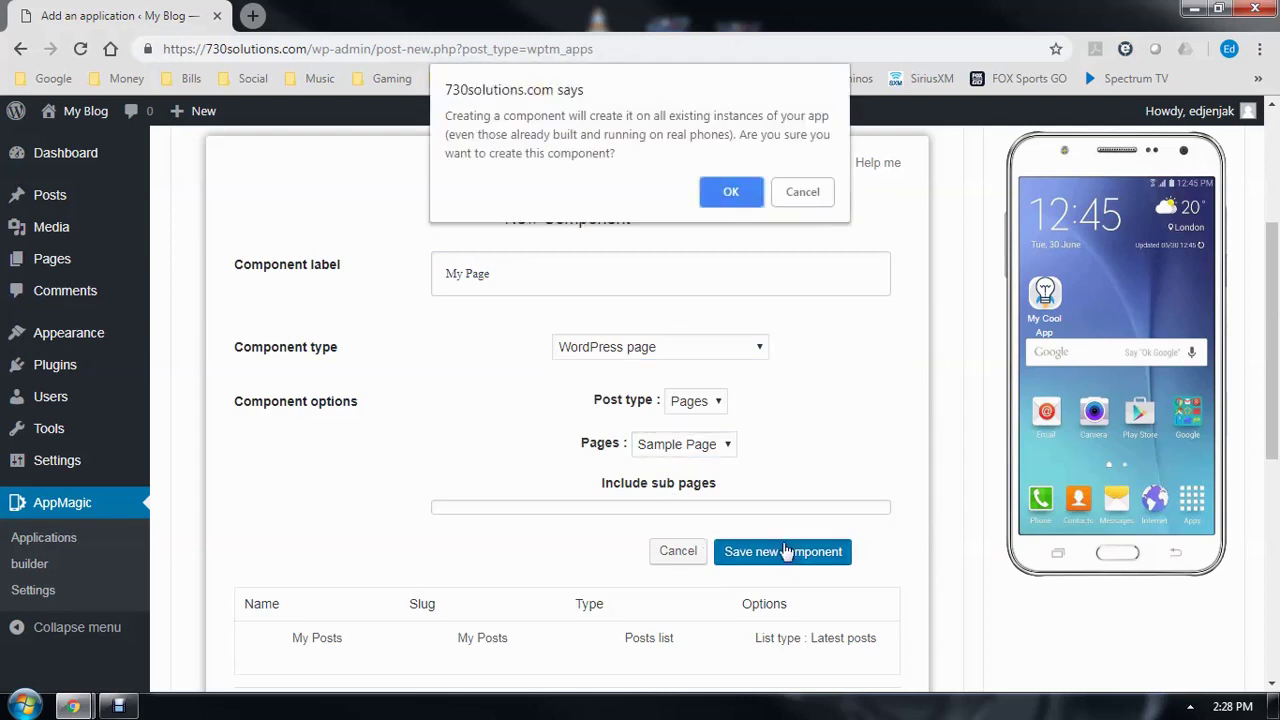
pyautogui.click(730, 192)
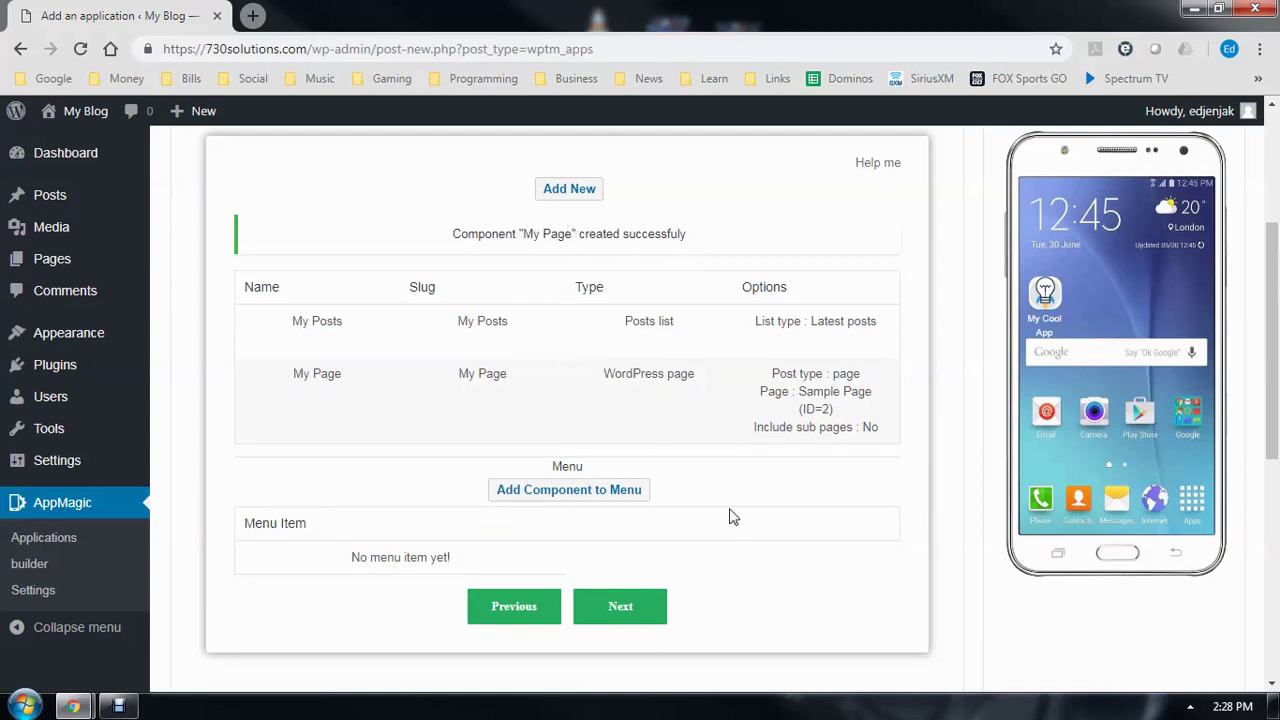
pyautogui.scroll(-1, 686, 516)
pyautogui.click(592, 398)
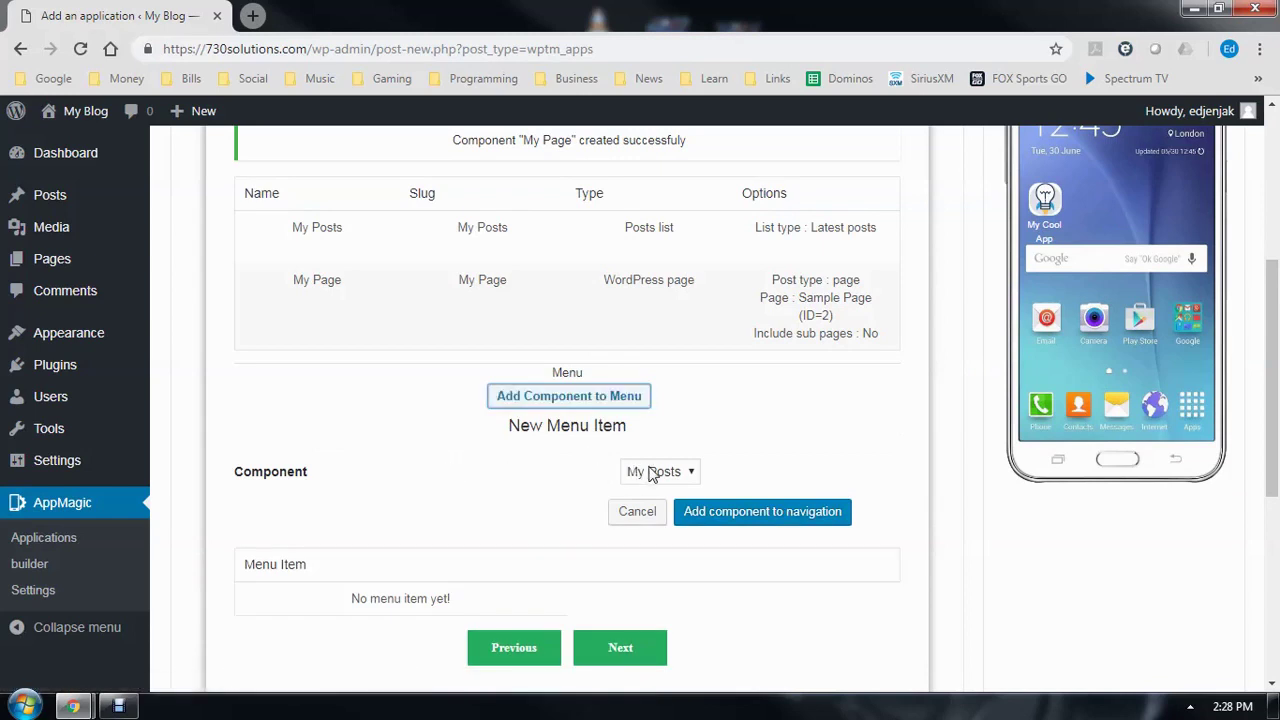
# - Add My Posts and then My Page as confirmed navigation menu items
pyautogui.click(766, 523)
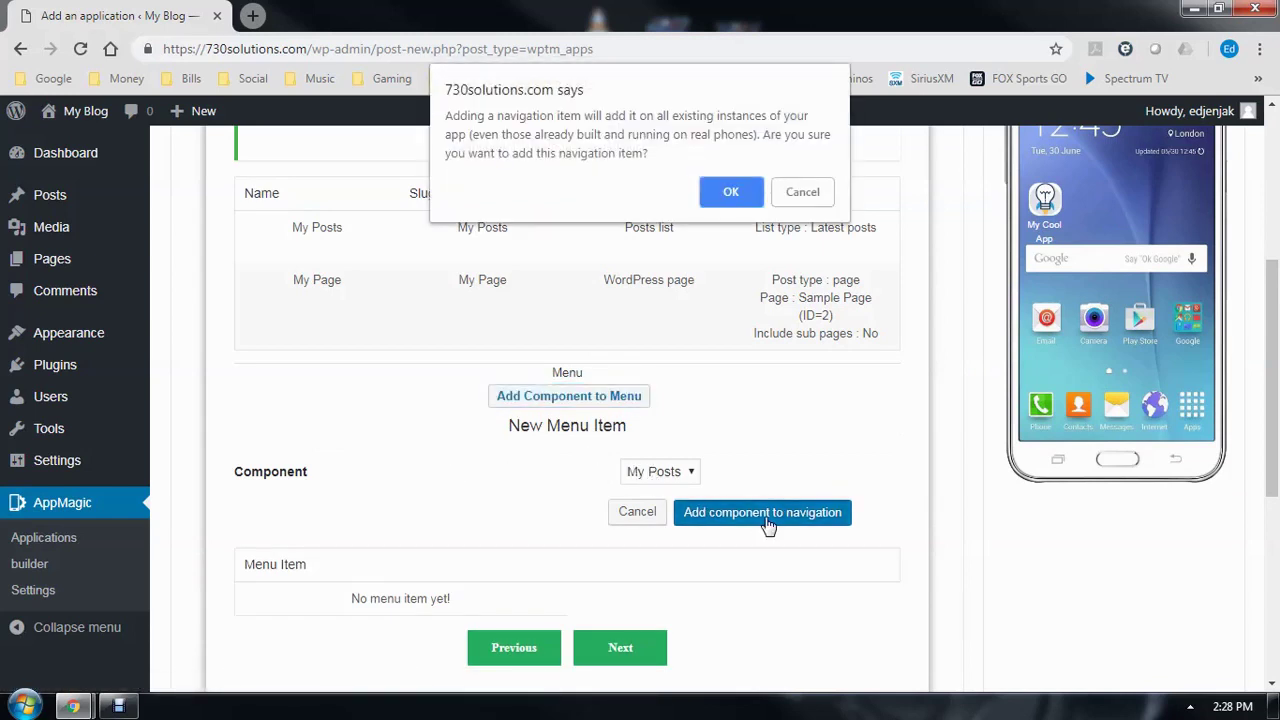
pyautogui.click(731, 192)
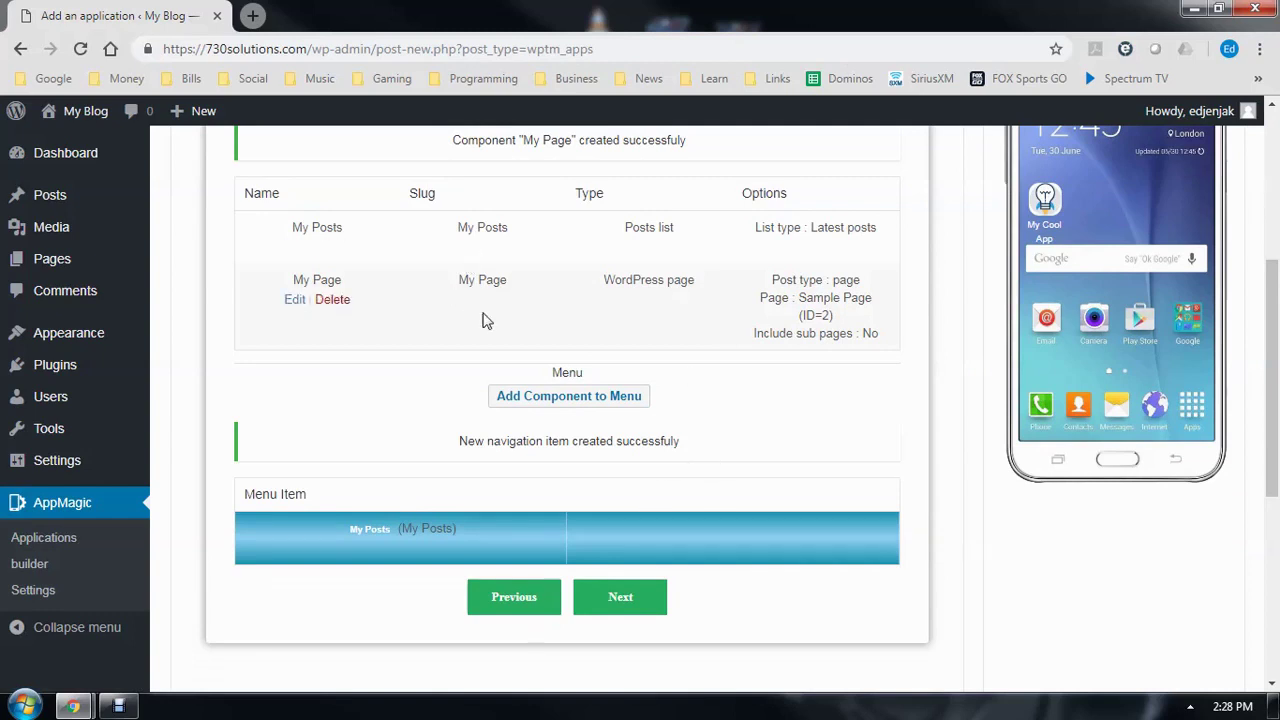
pyautogui.click(584, 400)
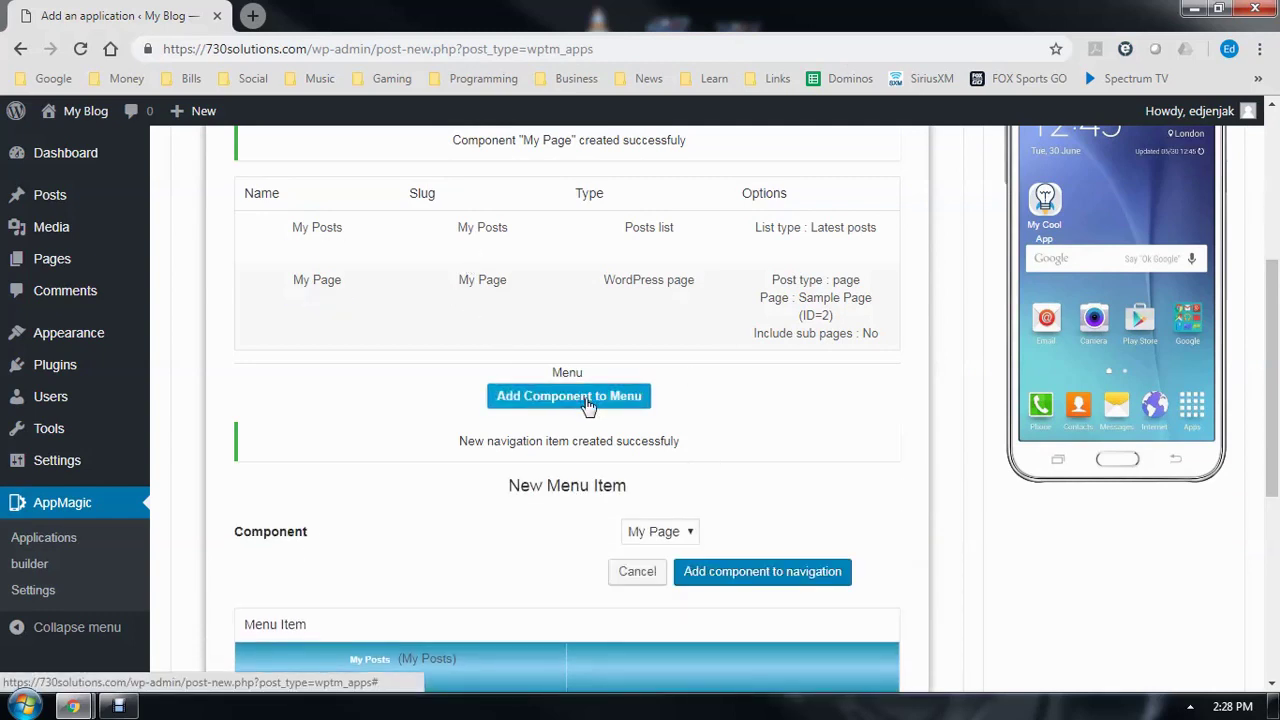
pyautogui.click(762, 574)
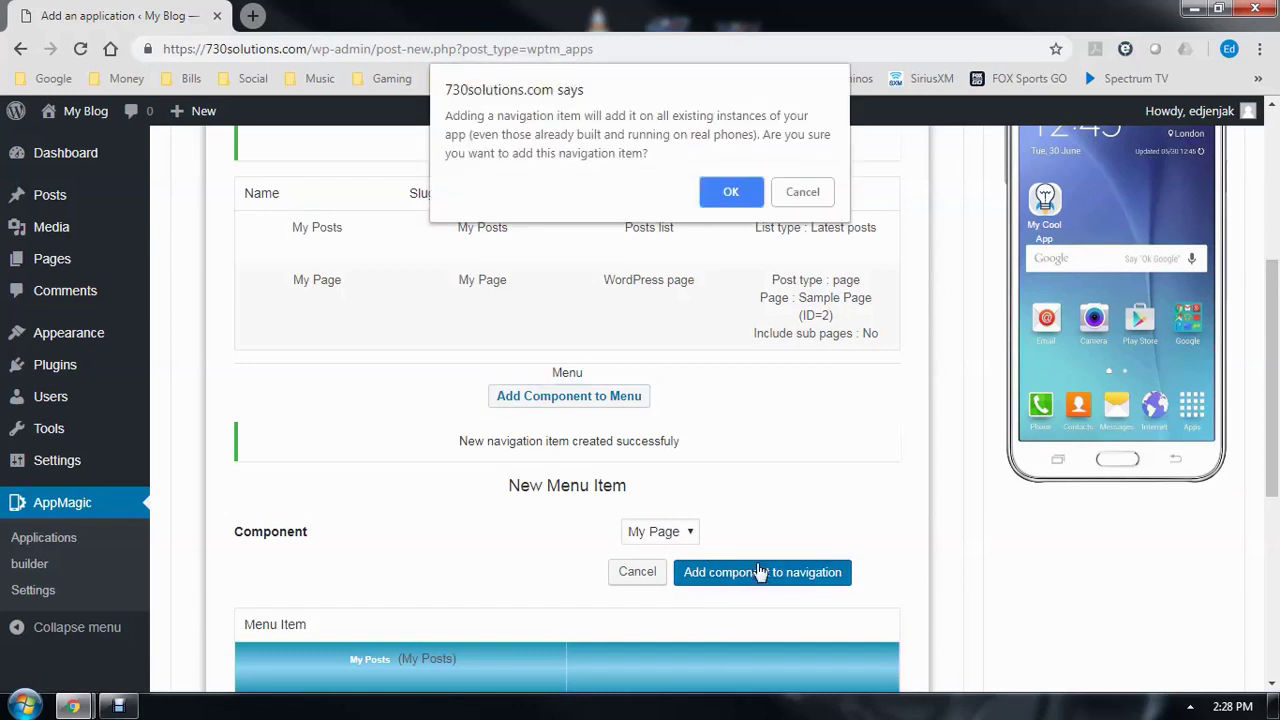
pyautogui.click(731, 194)
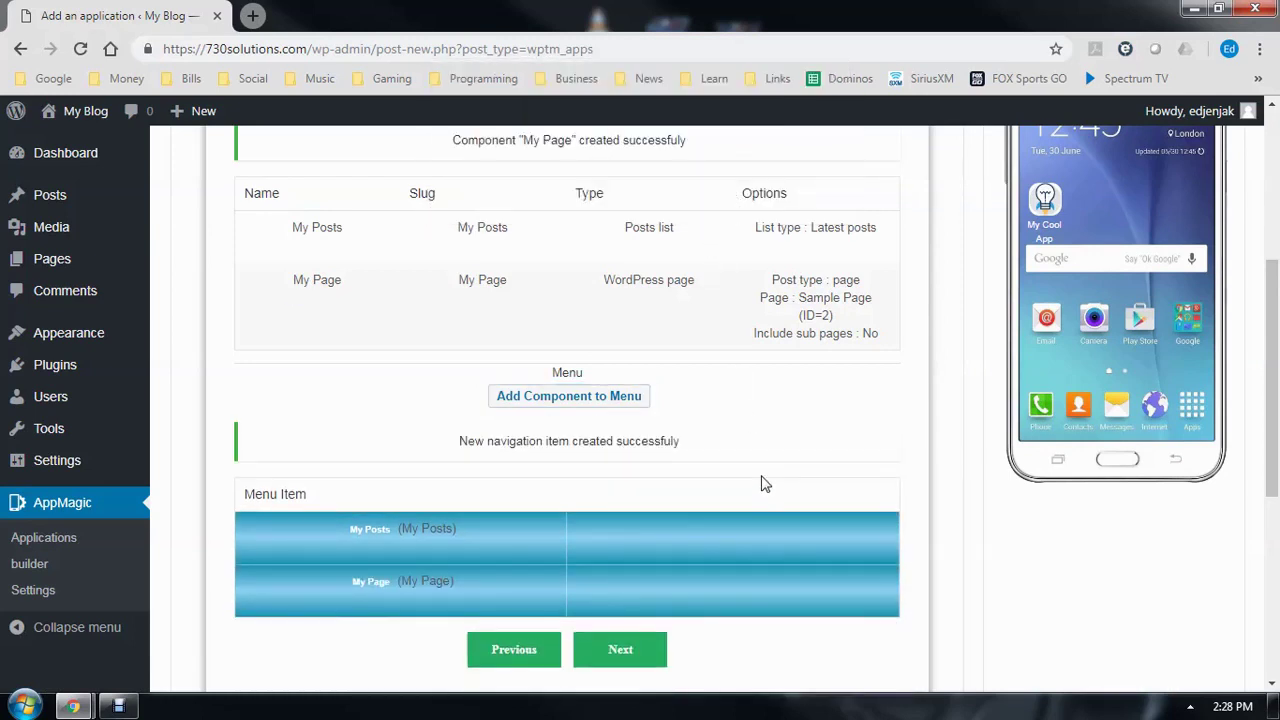
pyautogui.click(630, 654)
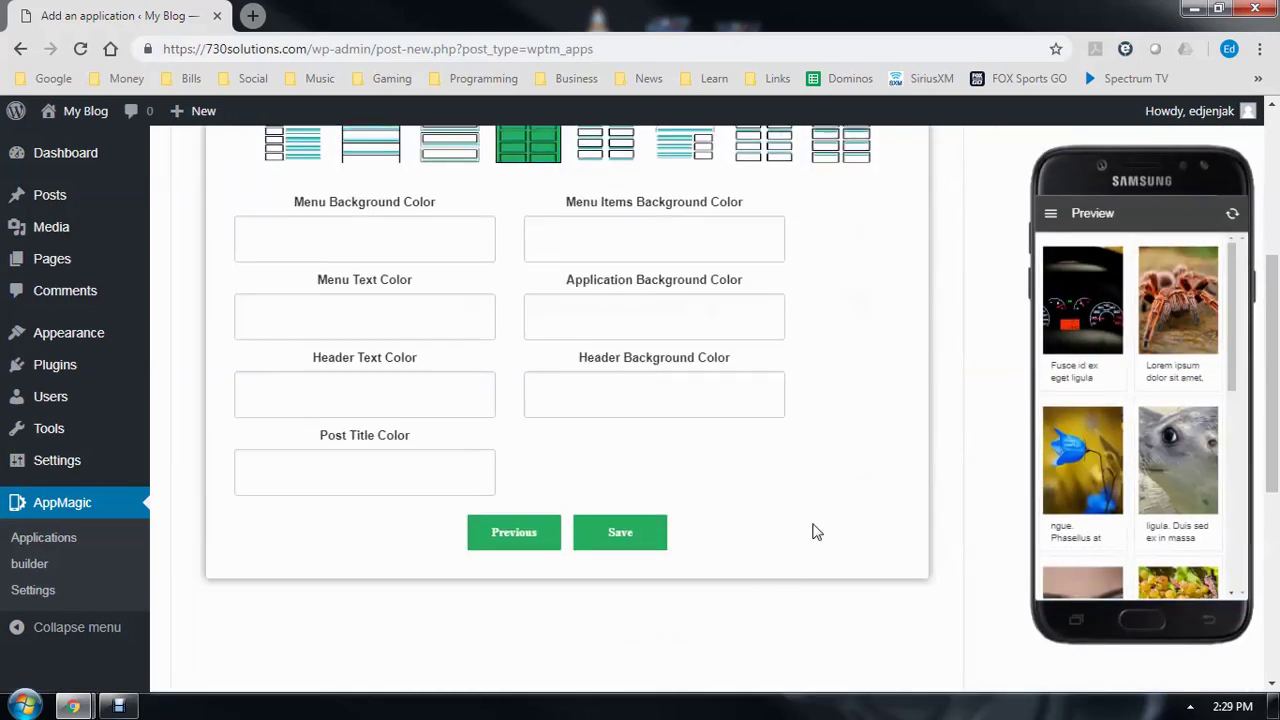
# - Try several theme layouts and settle on the two-column image grid theme
pyautogui.scroll(1, 830, 528)
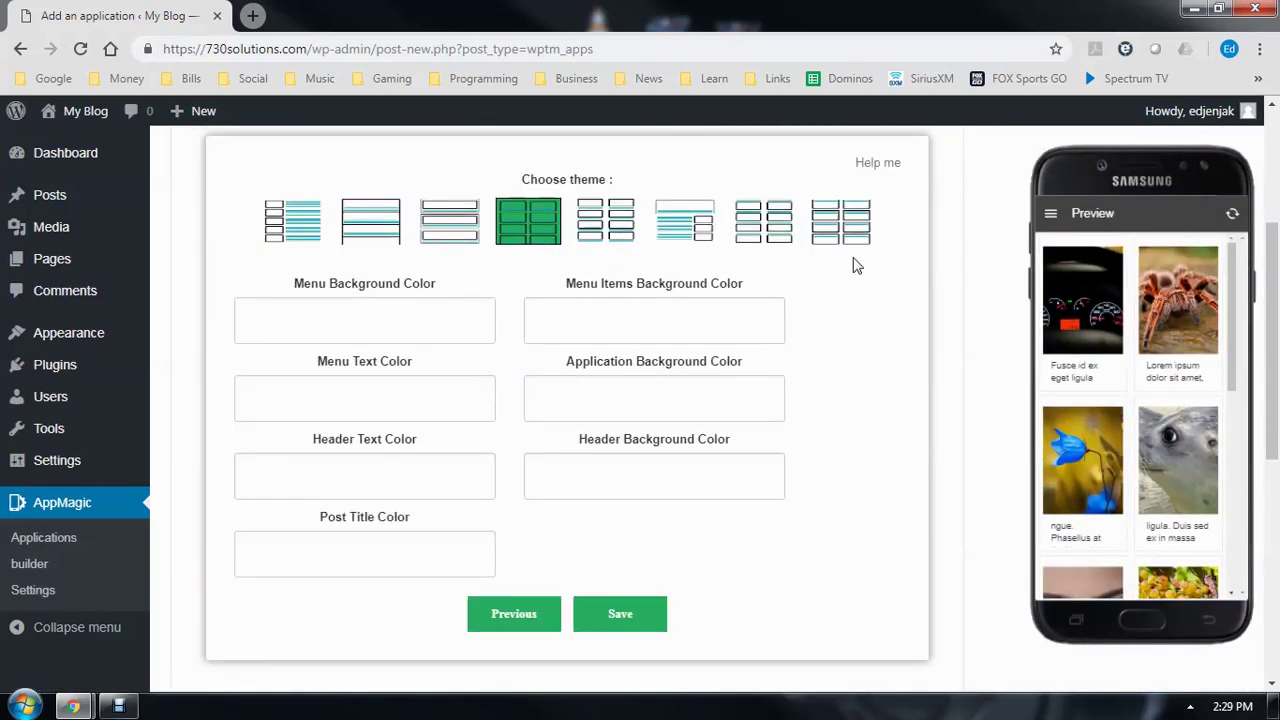
pyautogui.click(362, 235)
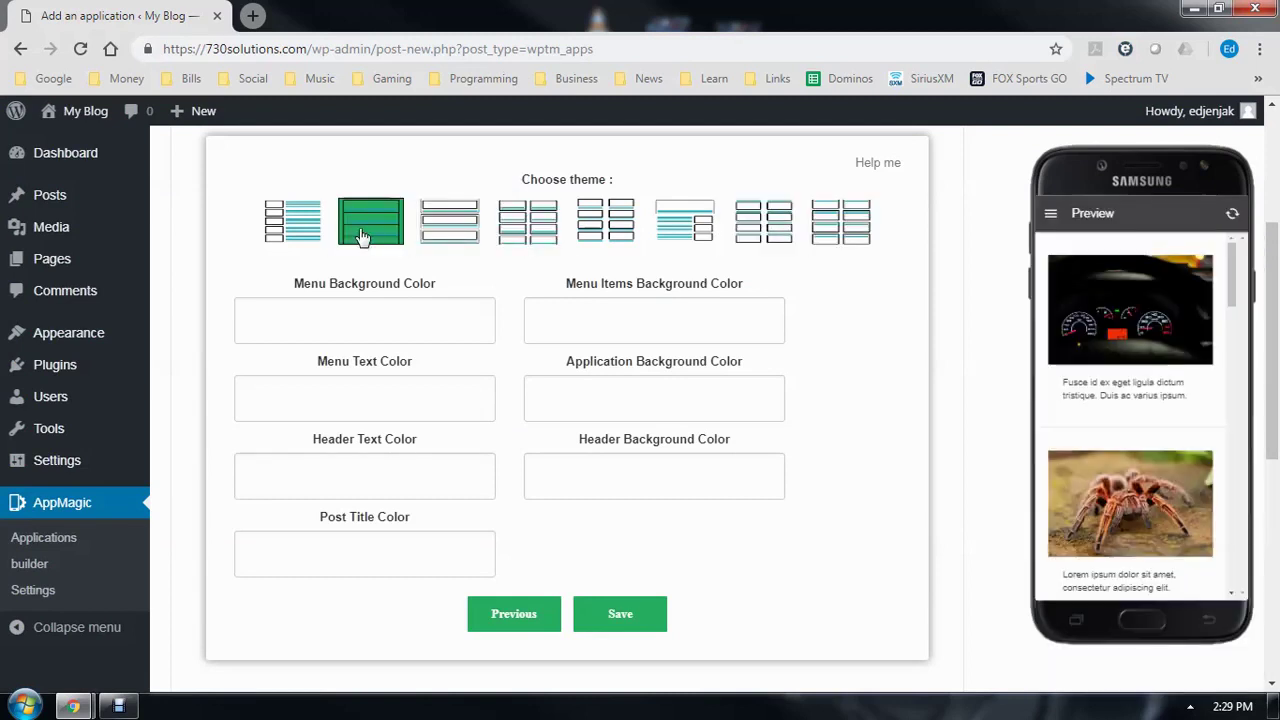
pyautogui.click(475, 232)
pyautogui.click(607, 230)
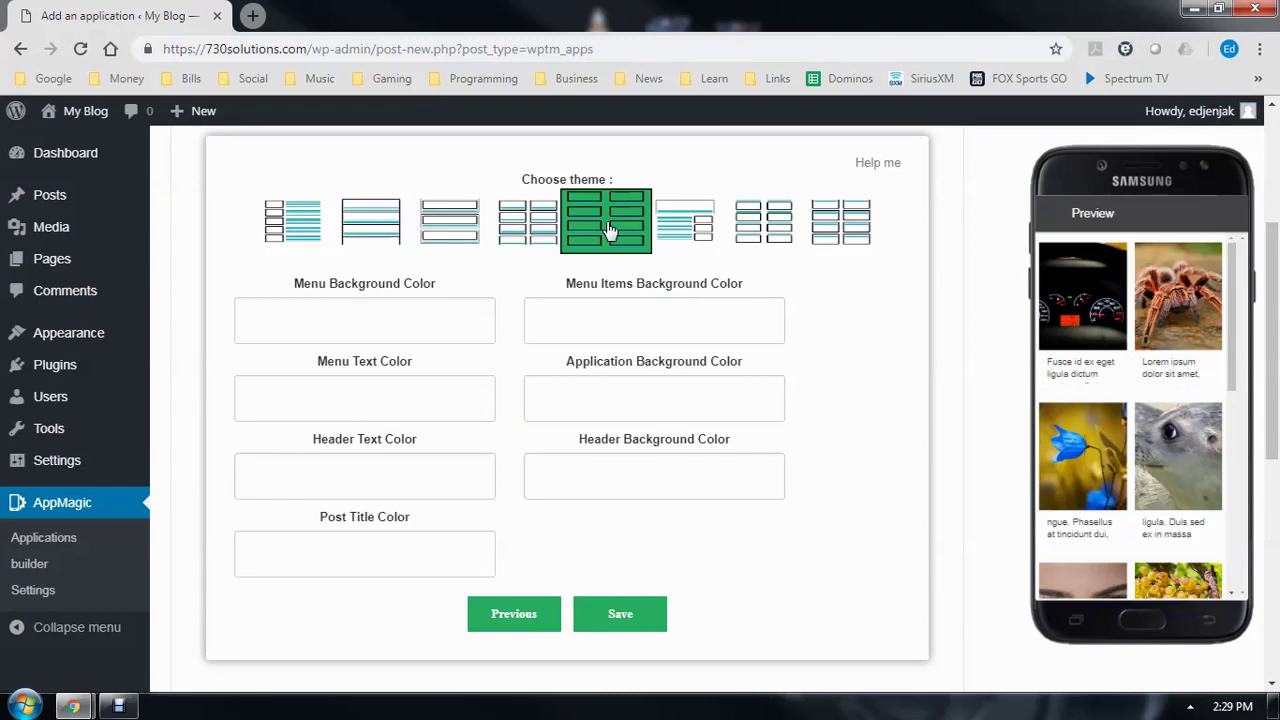
pyautogui.click(533, 231)
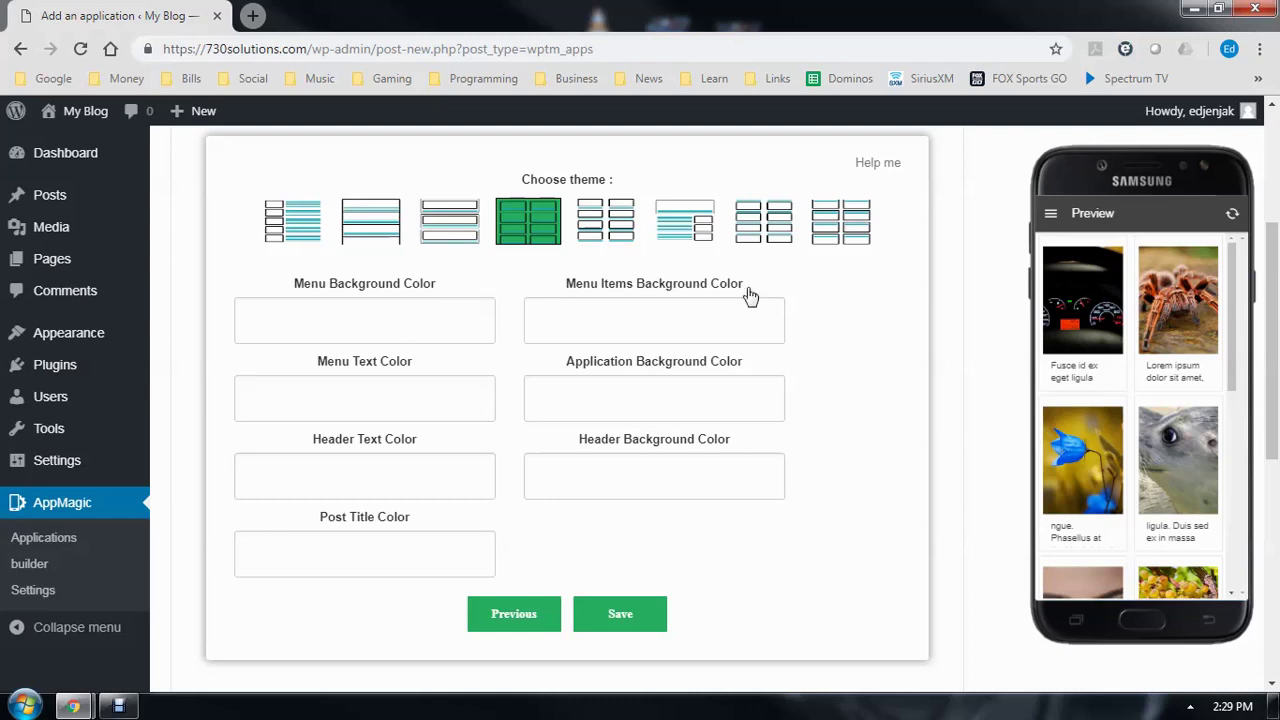
# - Set menu background #250707, menu items background #e42626 and menu text #e4d1d1
pyautogui.click(1050, 216)
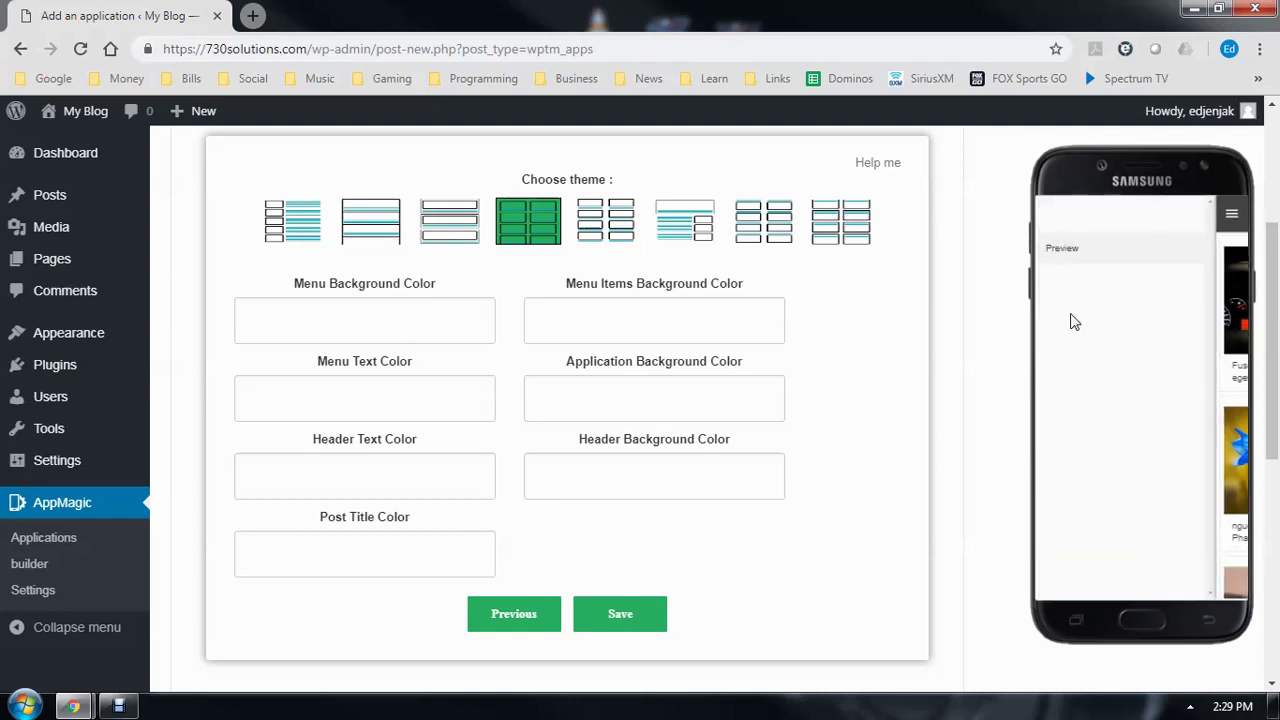
pyautogui.click(273, 312)
pyautogui.click(313, 428)
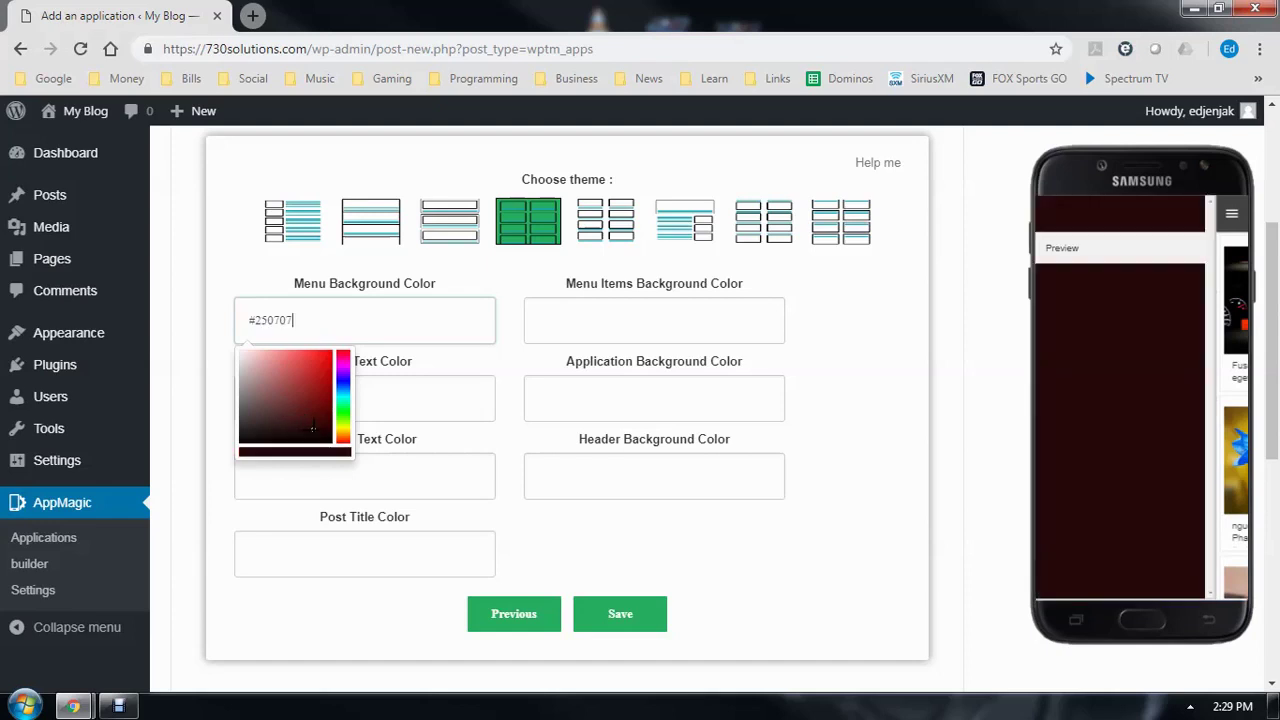
pyautogui.click(838, 334)
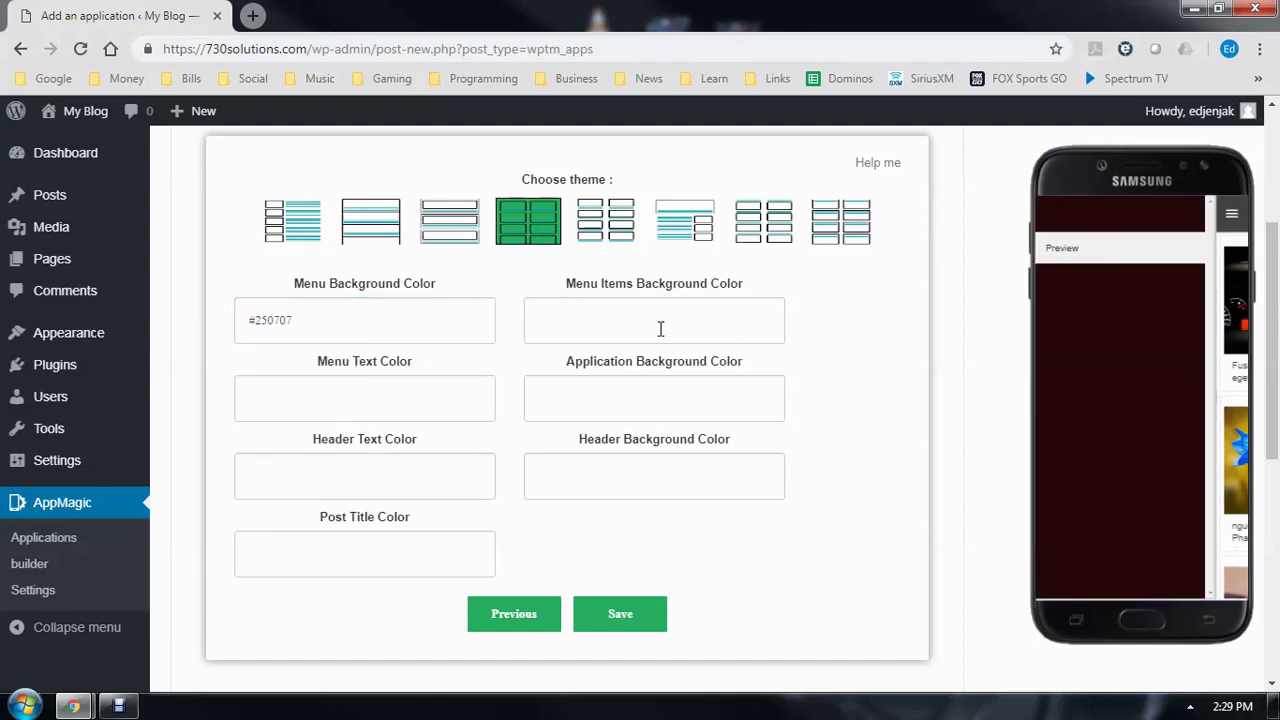
pyautogui.click(586, 322)
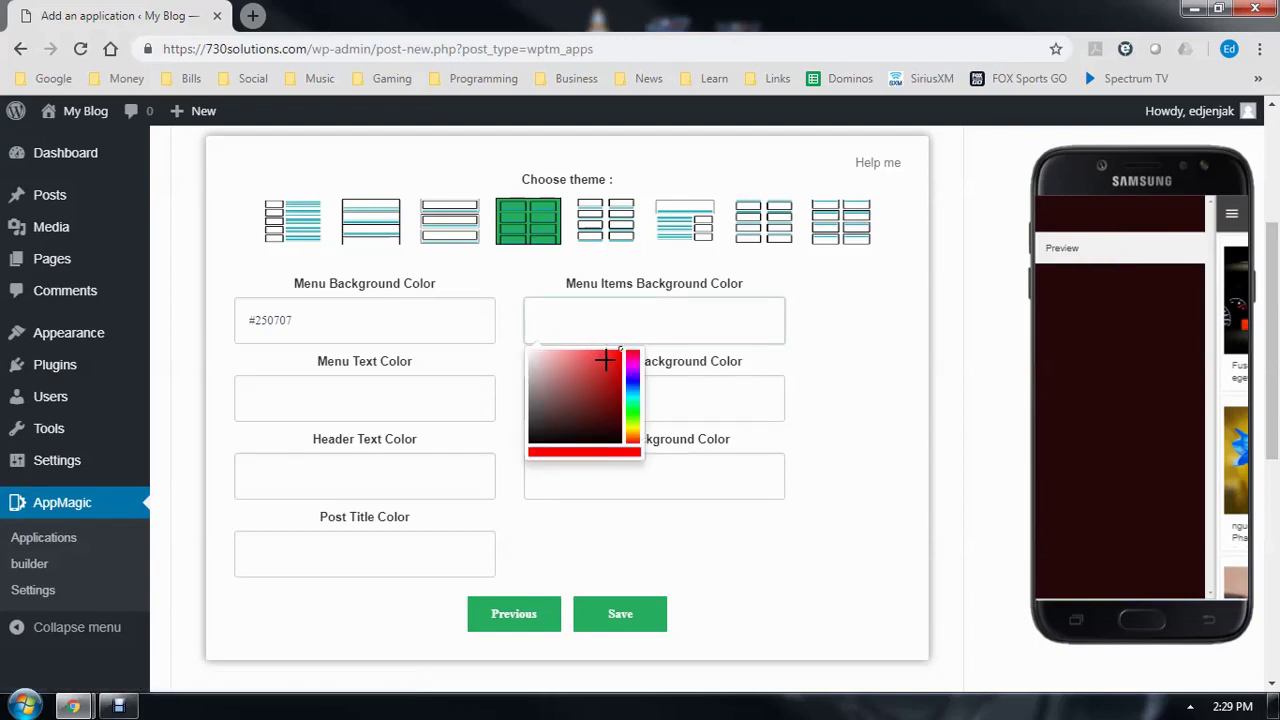
pyautogui.click(605, 360)
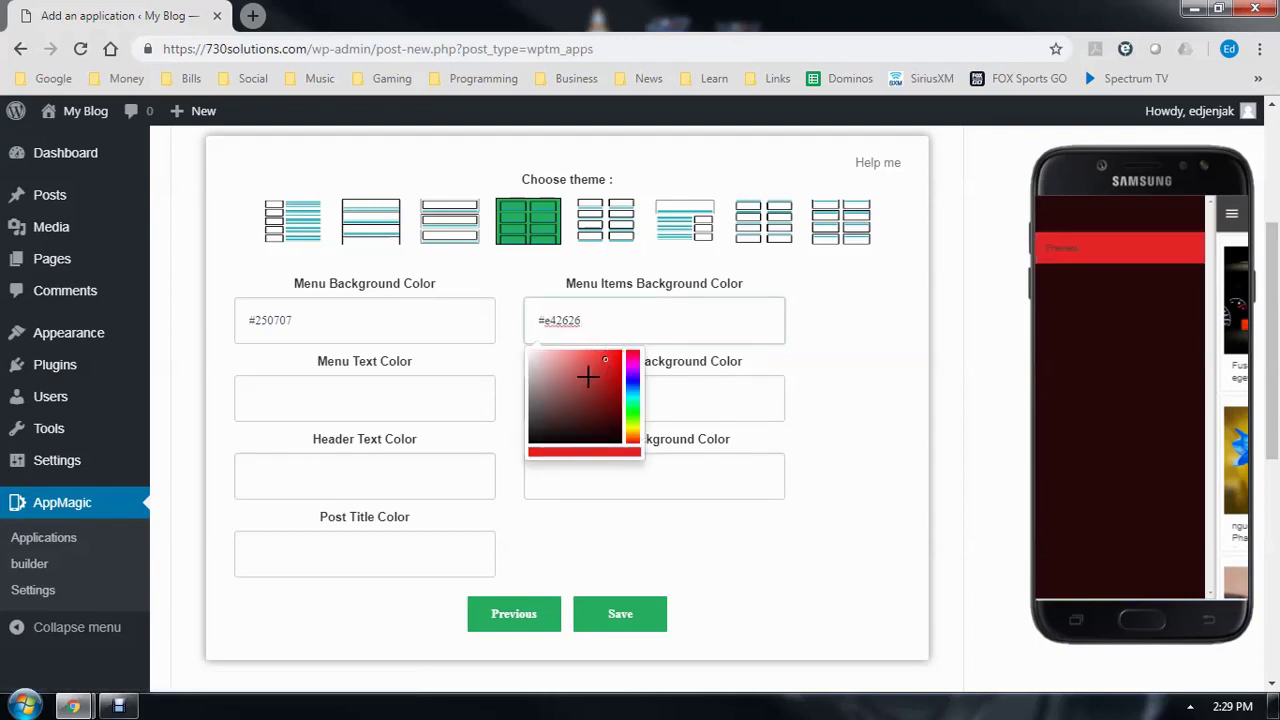
pyautogui.click(818, 366)
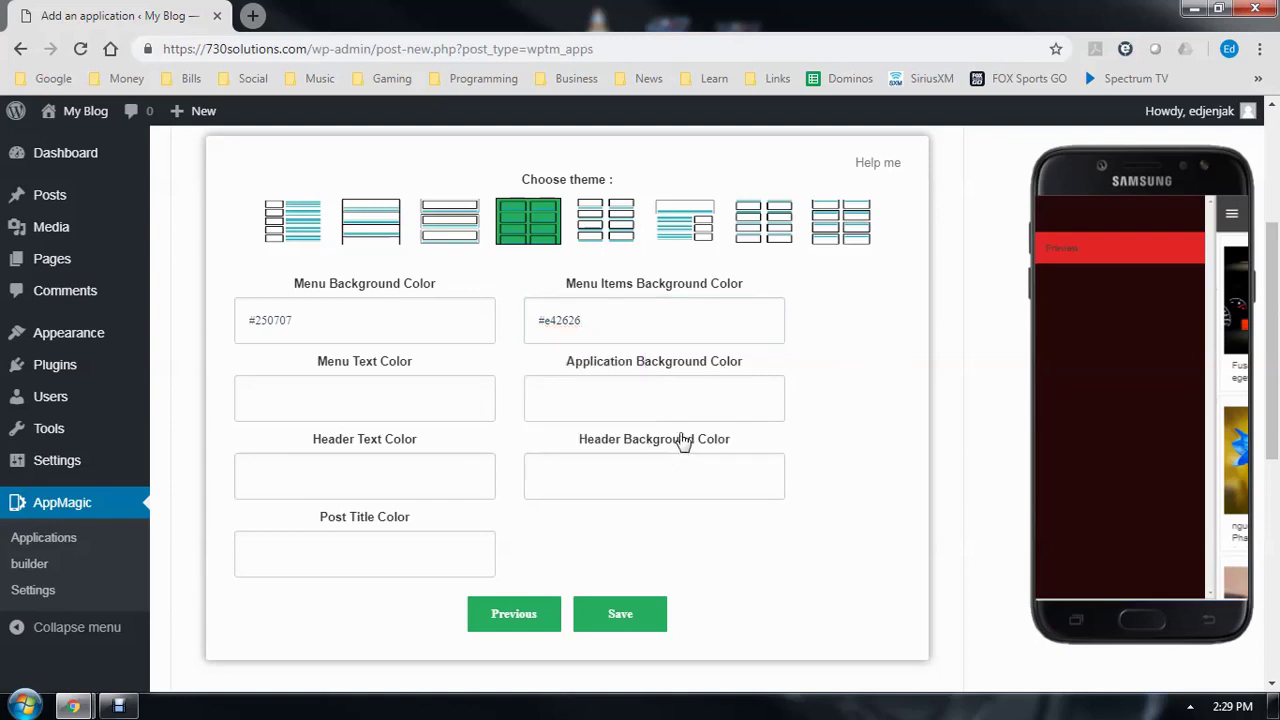
pyautogui.click(302, 402)
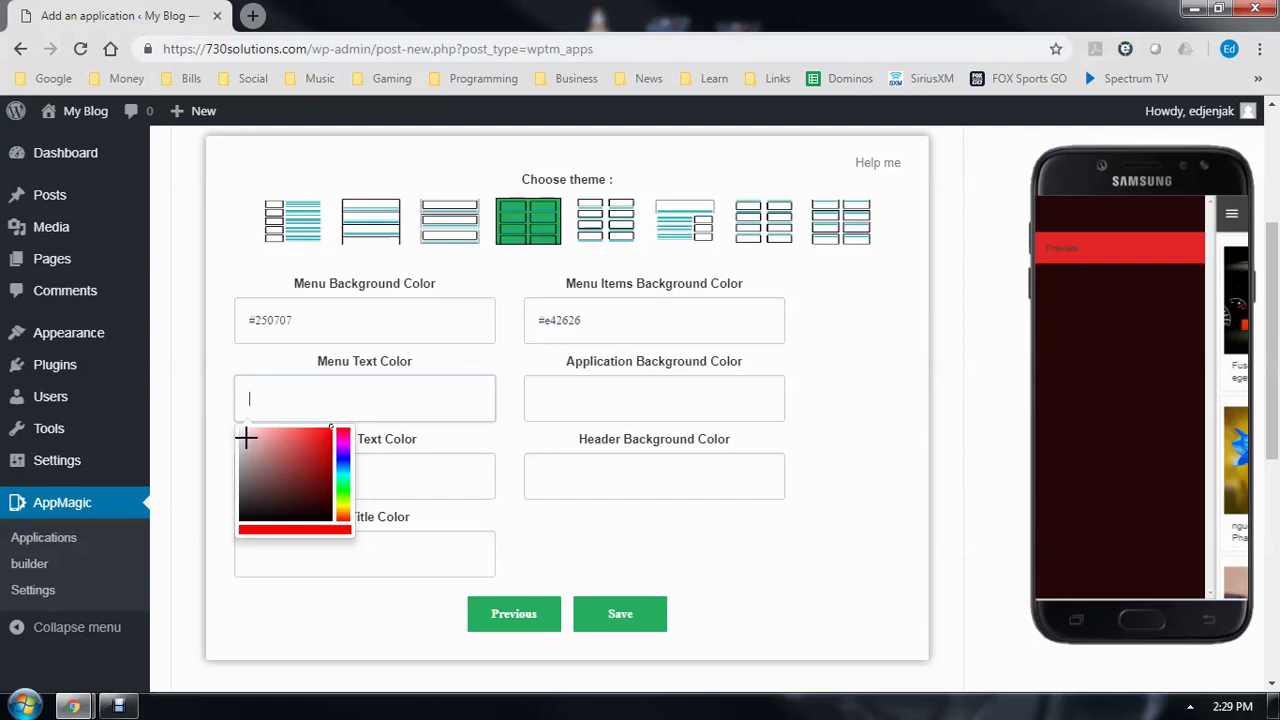
pyautogui.click(246, 437)
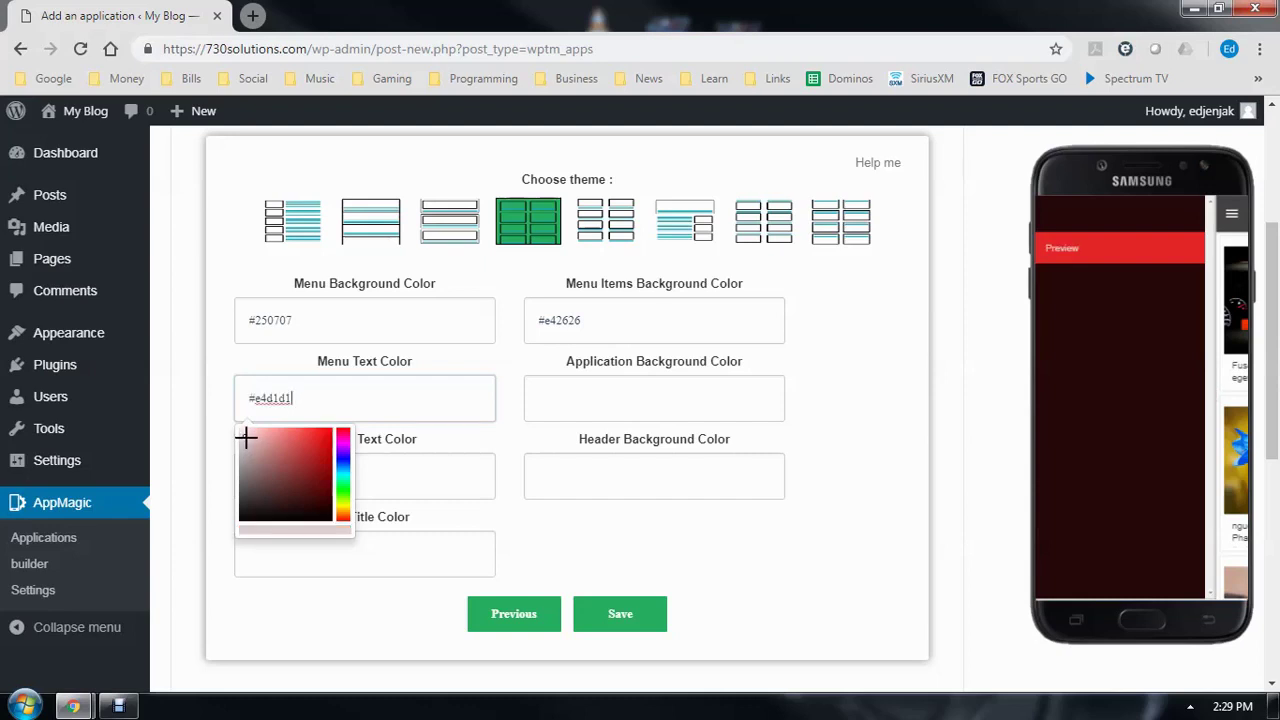
pyautogui.click(838, 393)
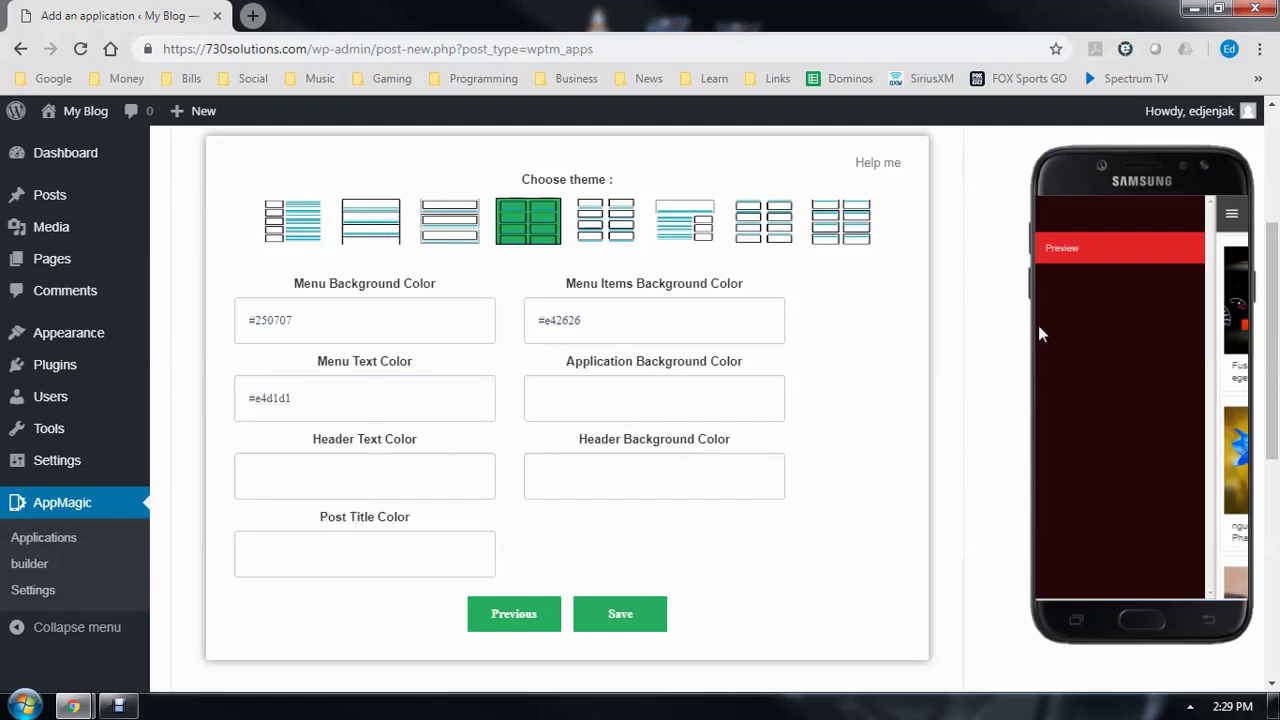
pyautogui.click(1233, 218)
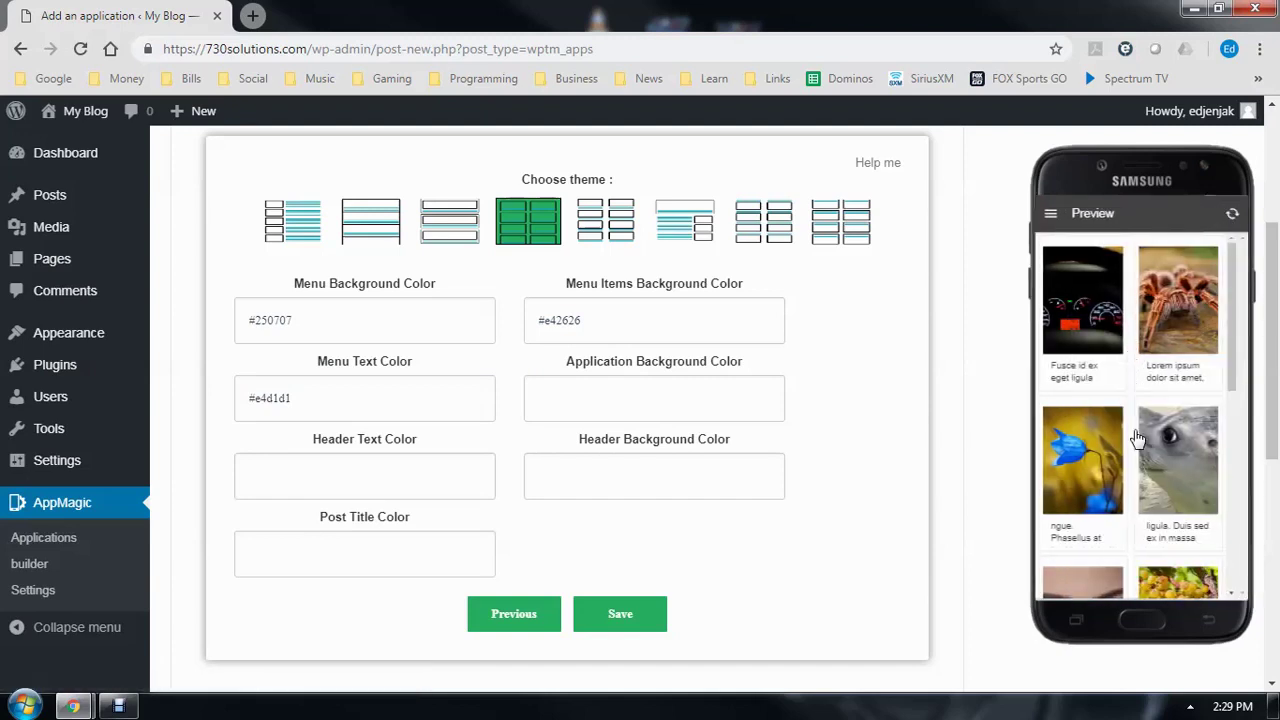
# - Set app background #250707, header background #df2323 and post title colour #e4d3d3
pyautogui.click(587, 396)
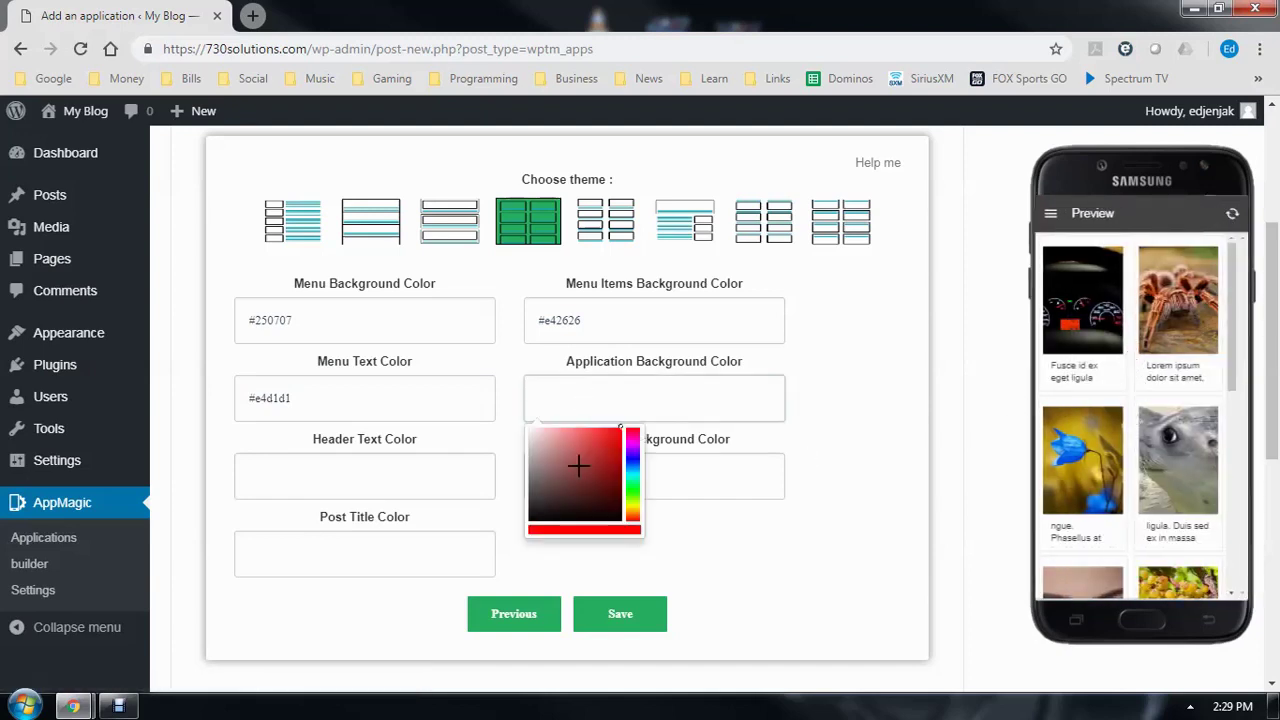
pyautogui.write('#250707')
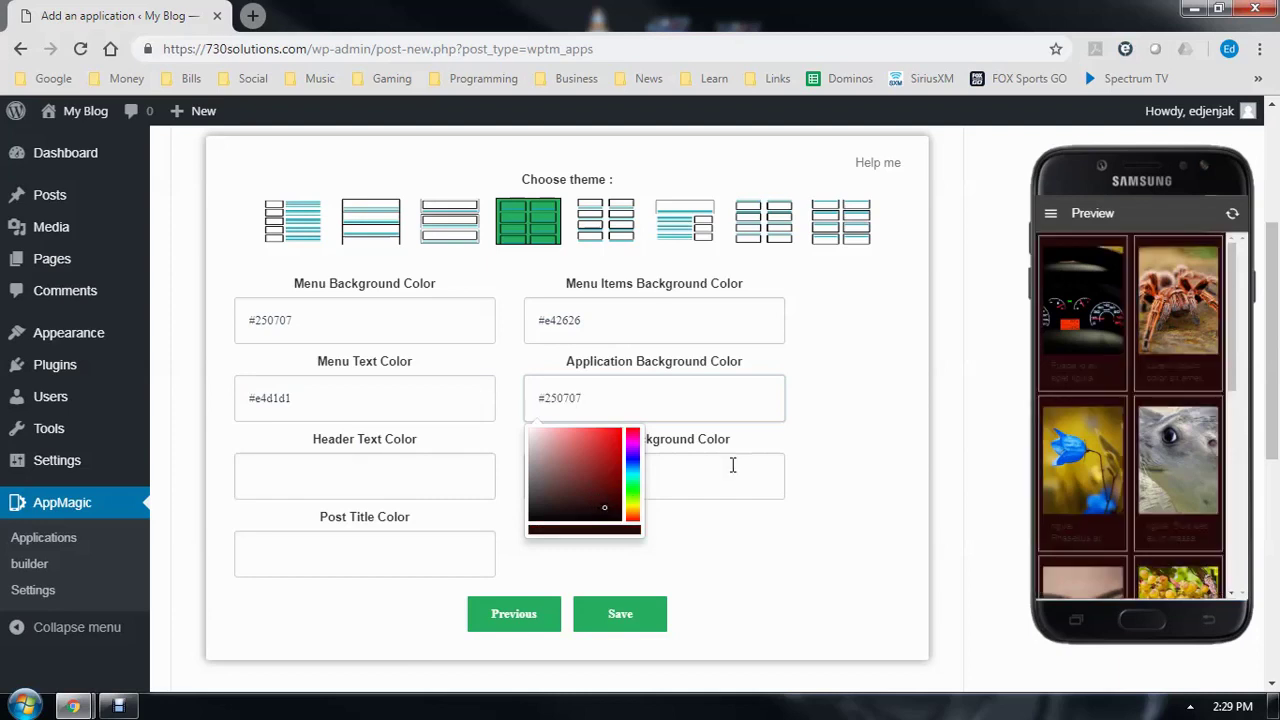
pyautogui.click(851, 434)
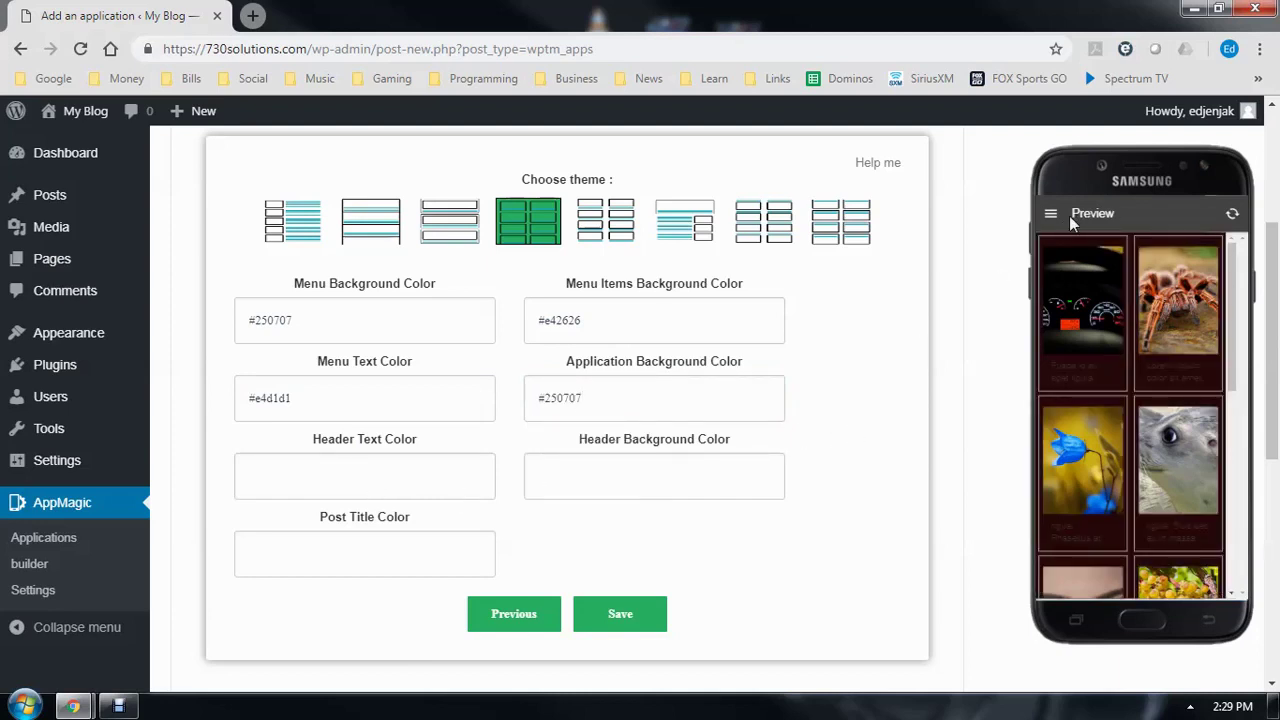
pyautogui.click(614, 477)
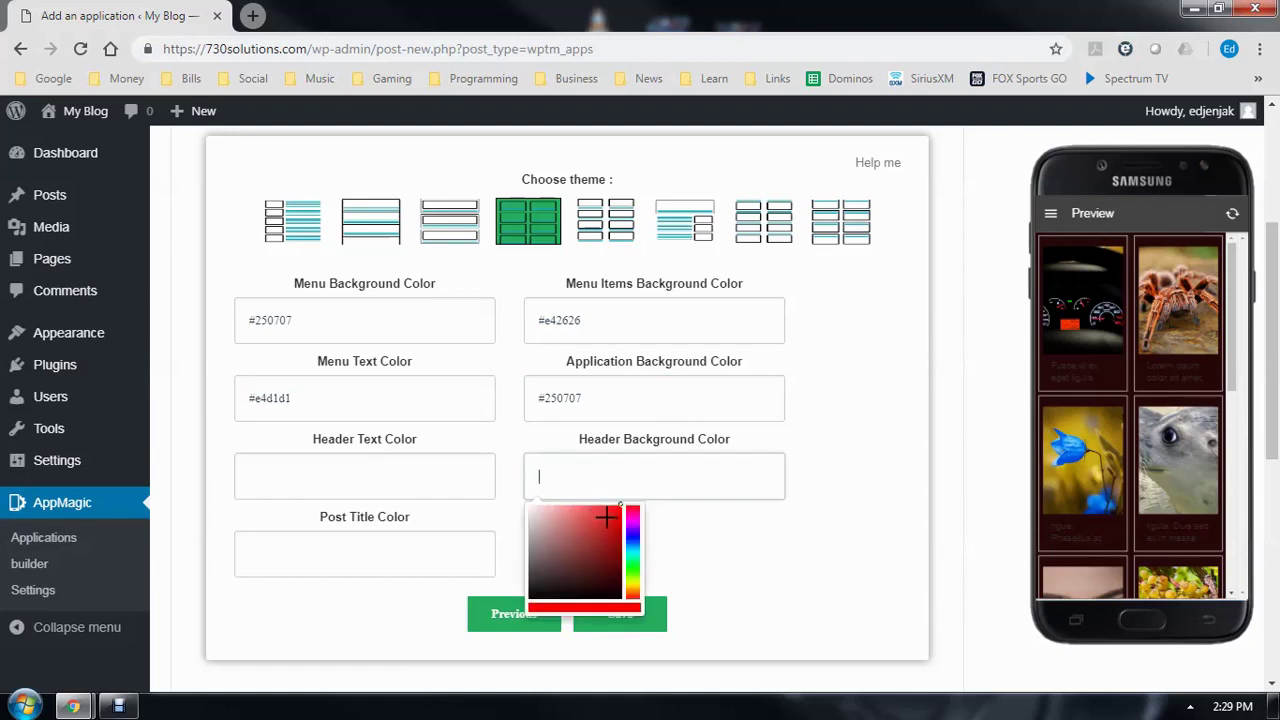
pyautogui.click(607, 516)
pyautogui.click(812, 507)
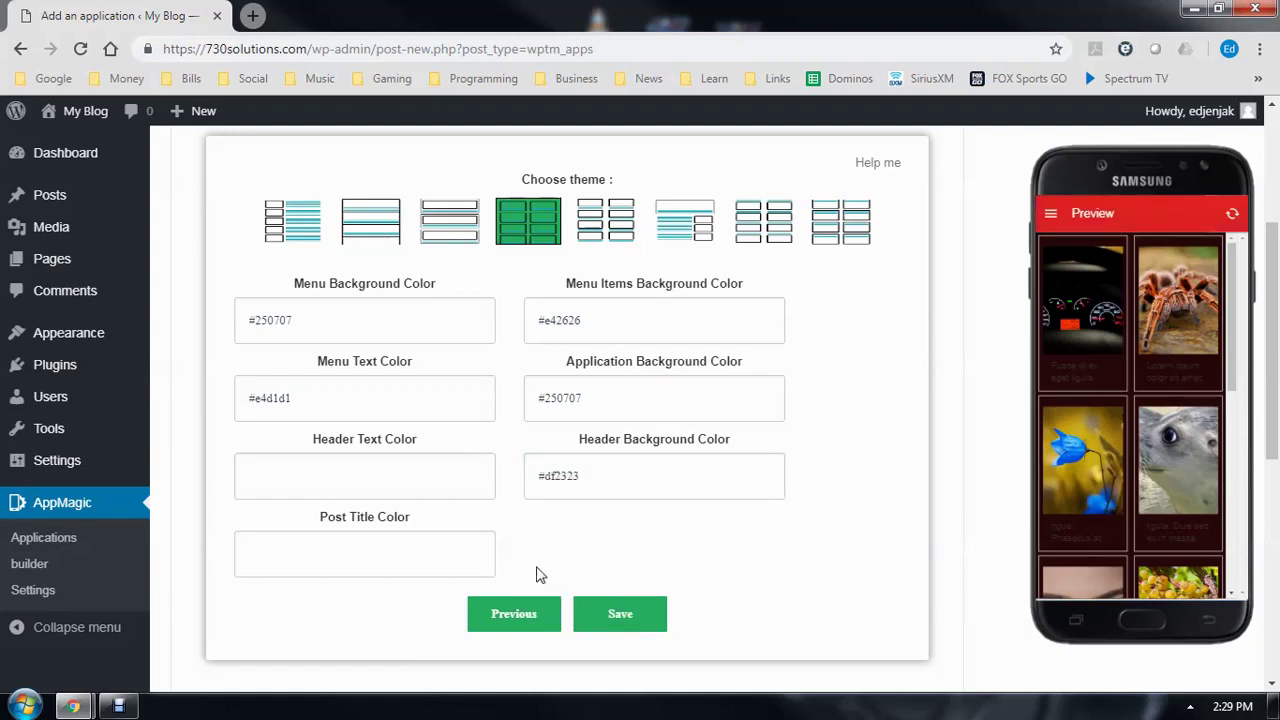
pyautogui.click(293, 554)
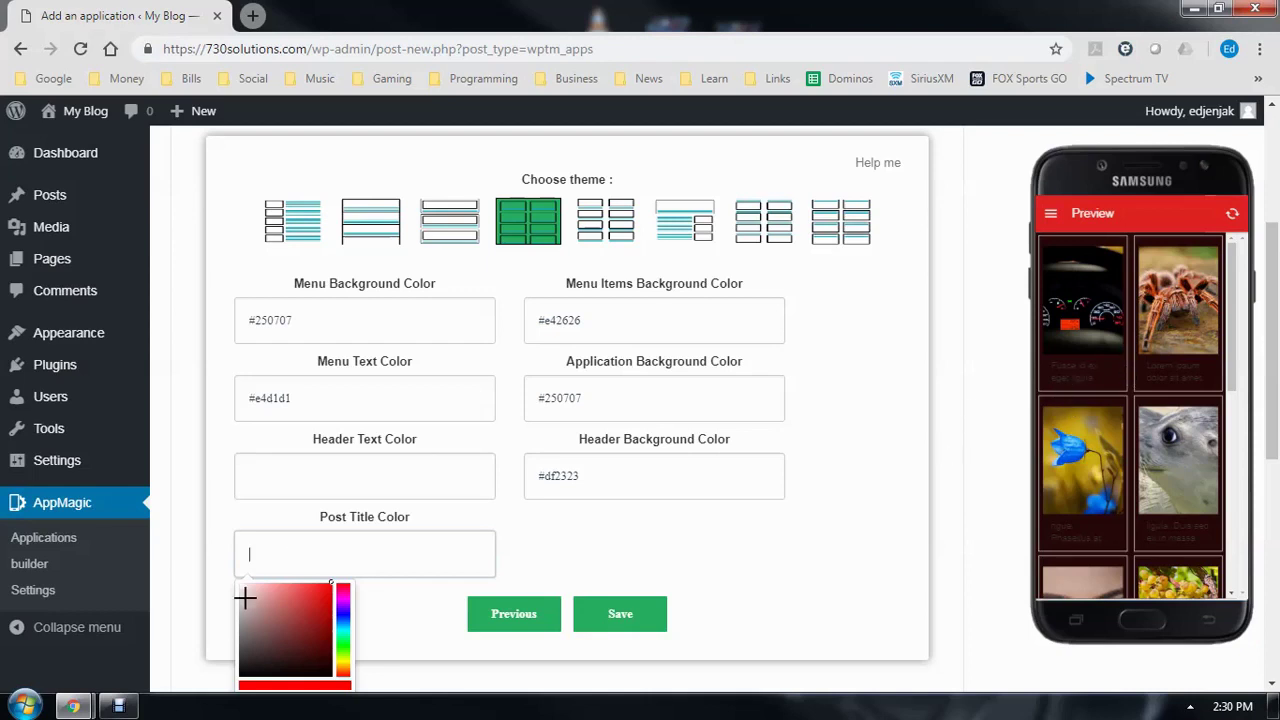
pyautogui.click(245, 591)
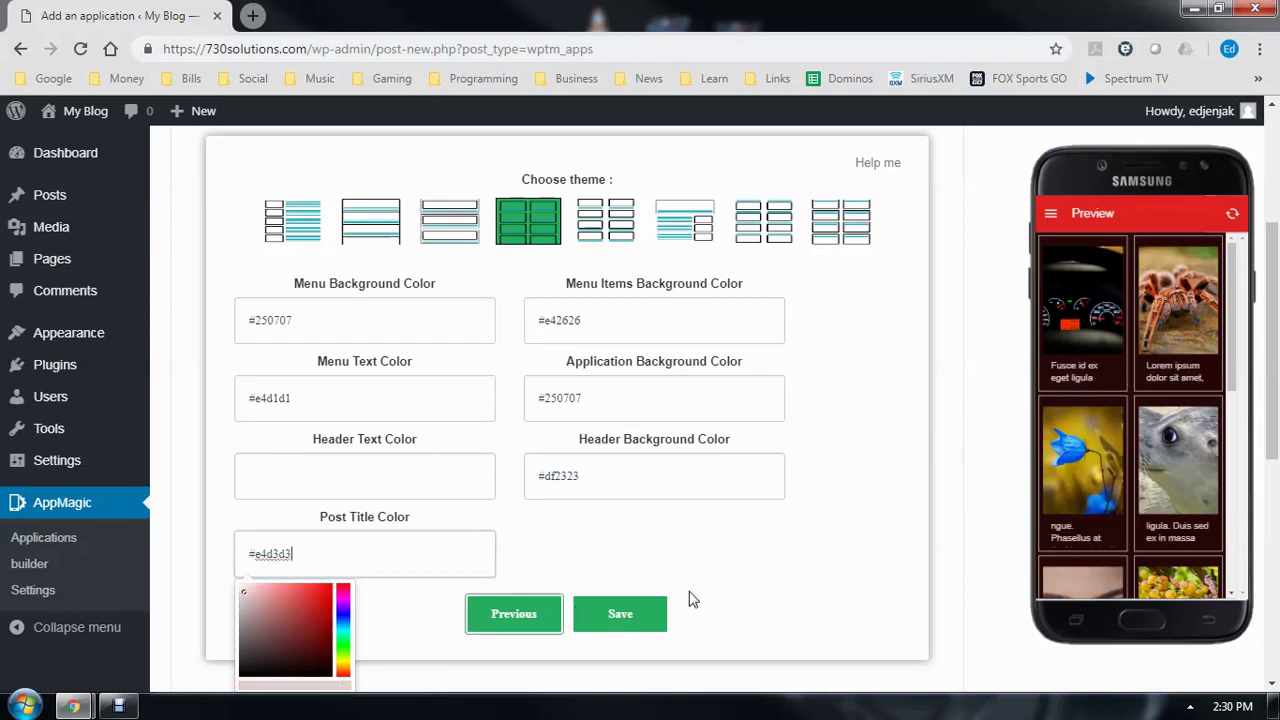
pyautogui.click(720, 560)
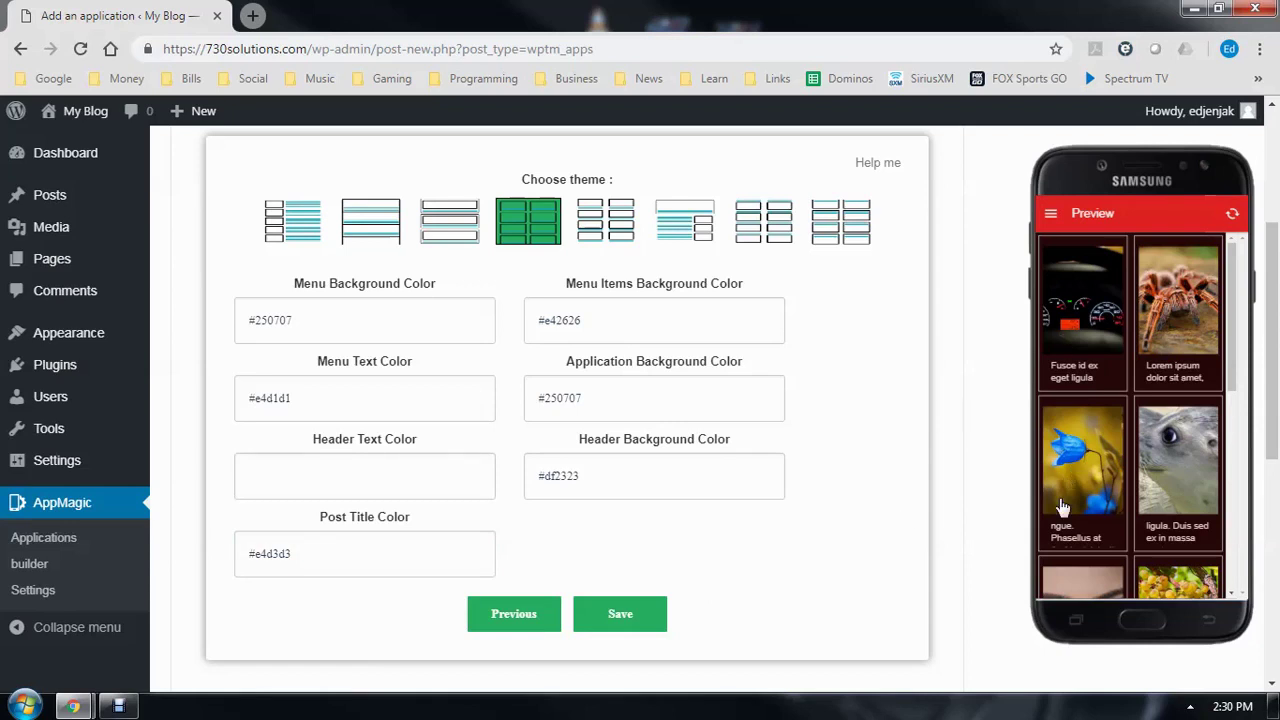
pyautogui.scroll(1, 988, 483)
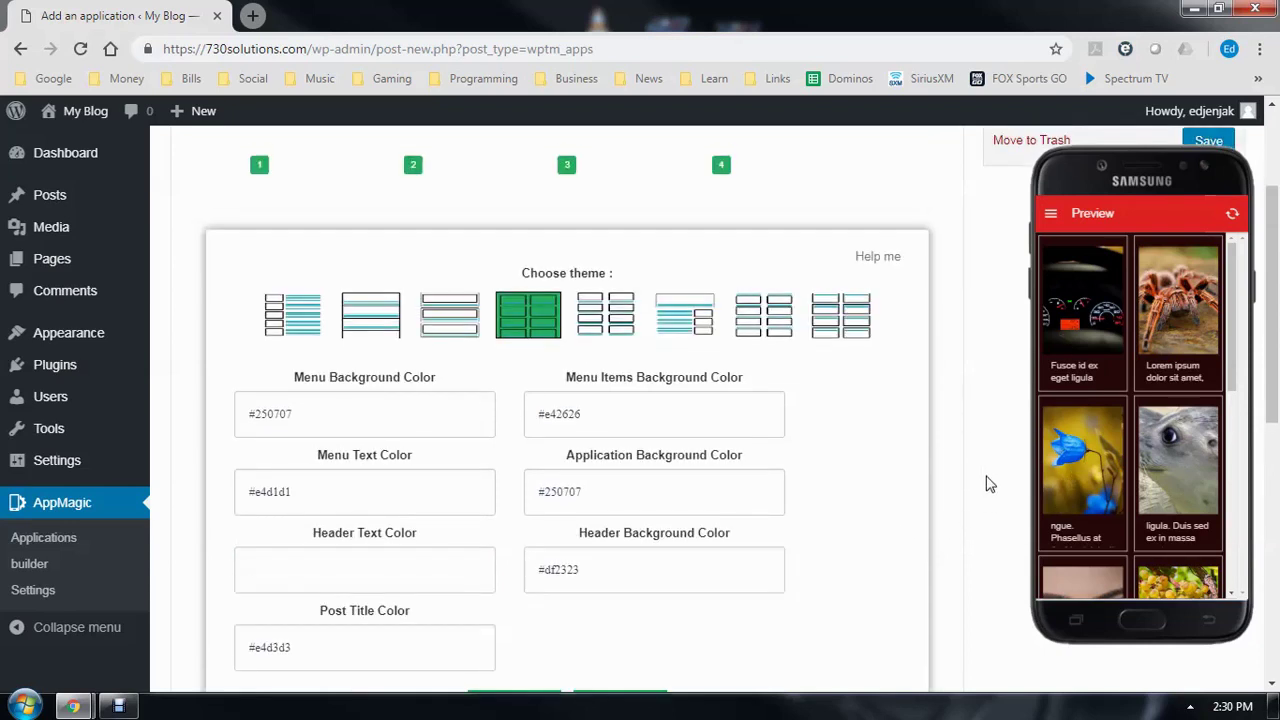
pyautogui.scroll(-2, 960, 488)
# - Save My App and start its Android build from the AppMagic Applications list
pyautogui.click(620, 528)
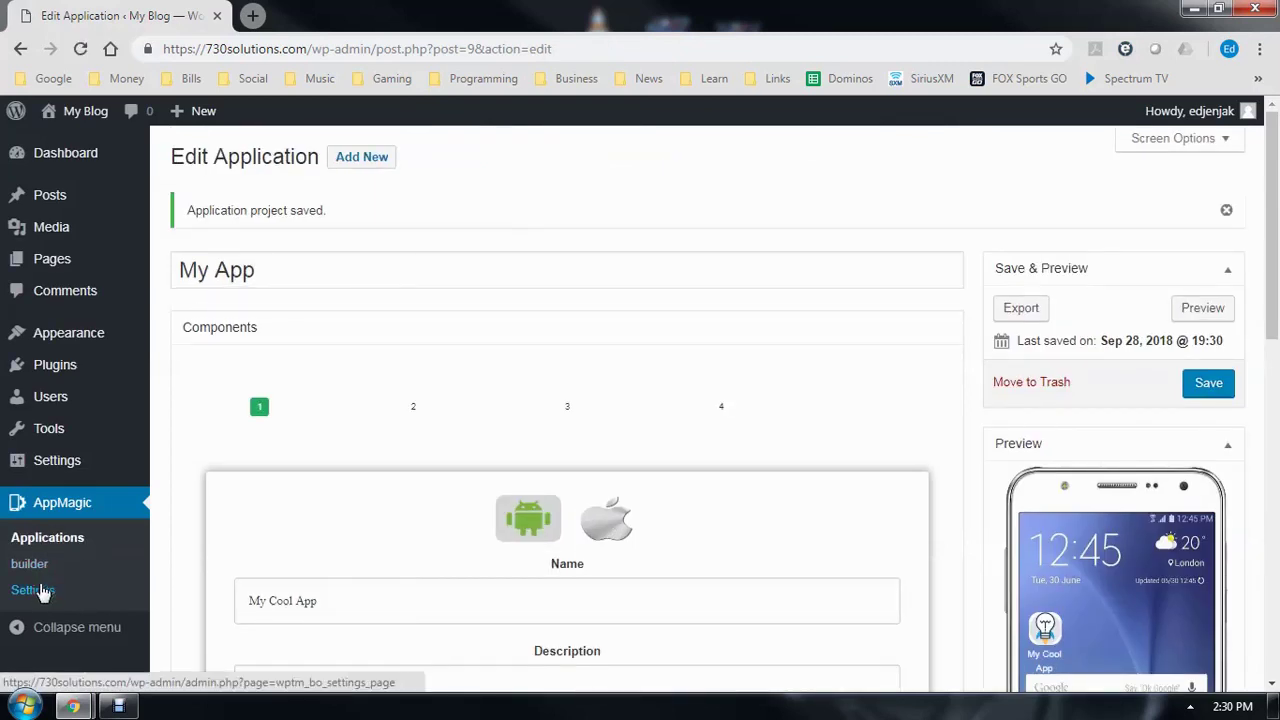
pyautogui.click(47, 542)
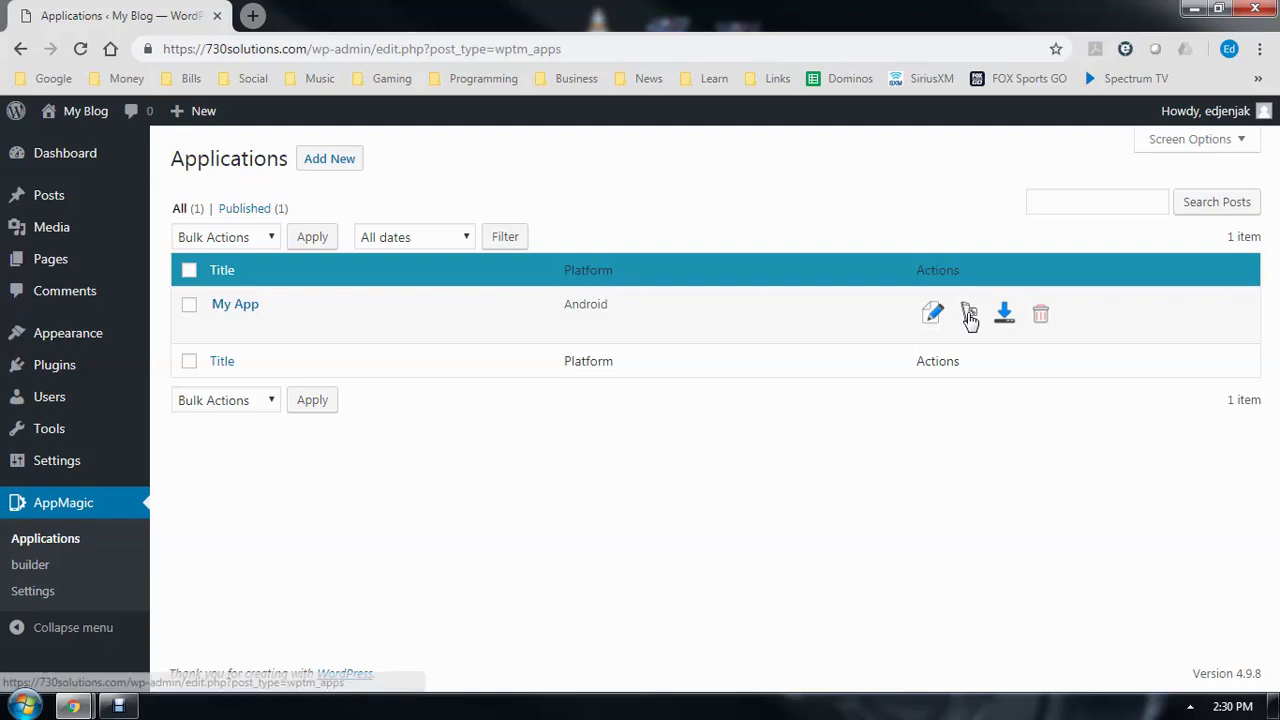
pyautogui.click(969, 318)
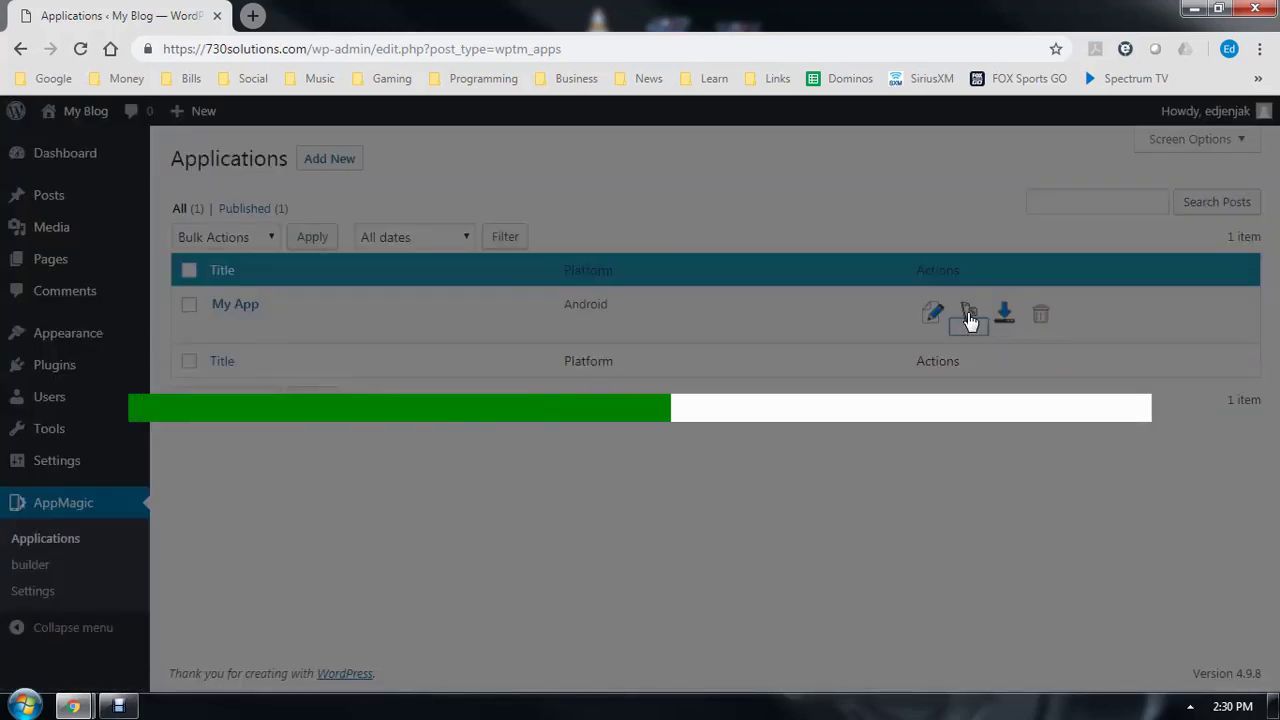